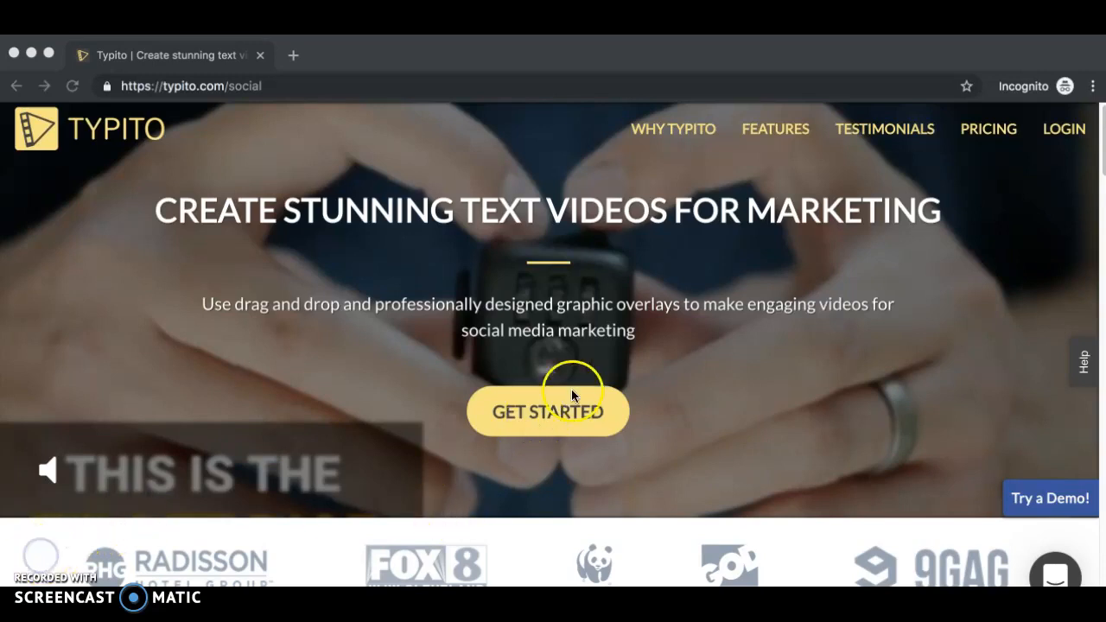
- Log in to the Typito account and open the projects home page
click(1065, 129)
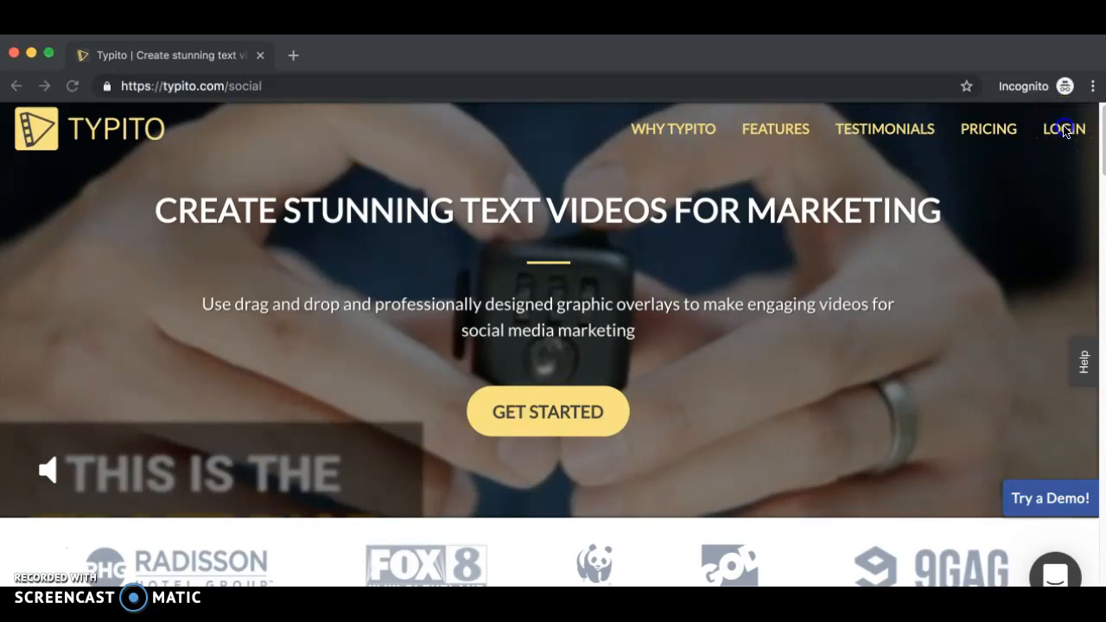
click(1054, 137)
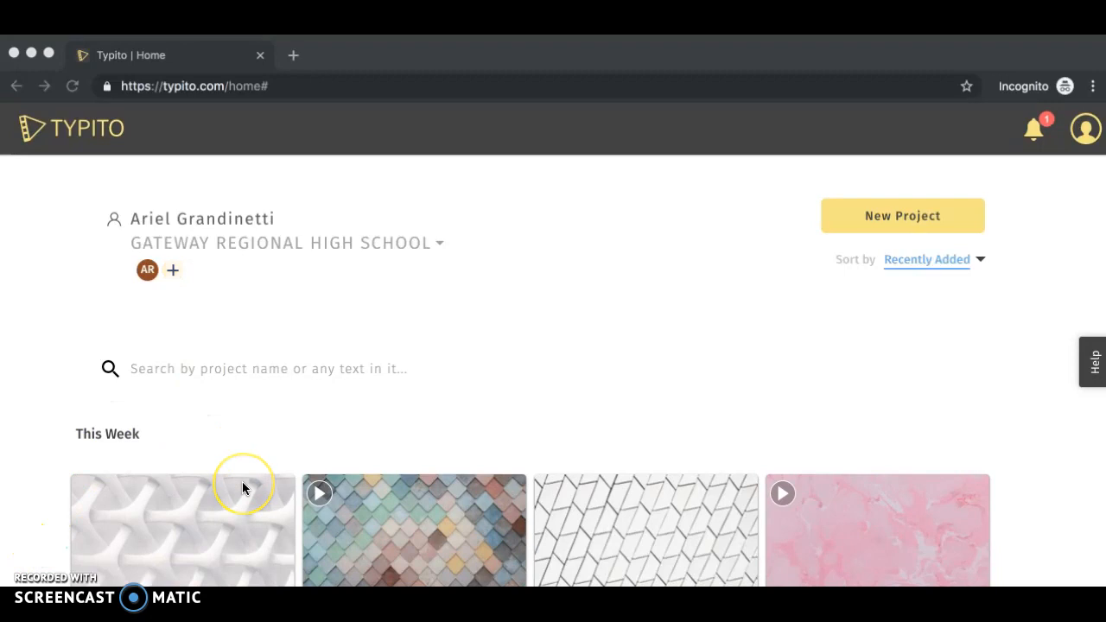
scroll(242, 488, down, 3)
scroll(243, 488, up, 3)
click(751, 334)
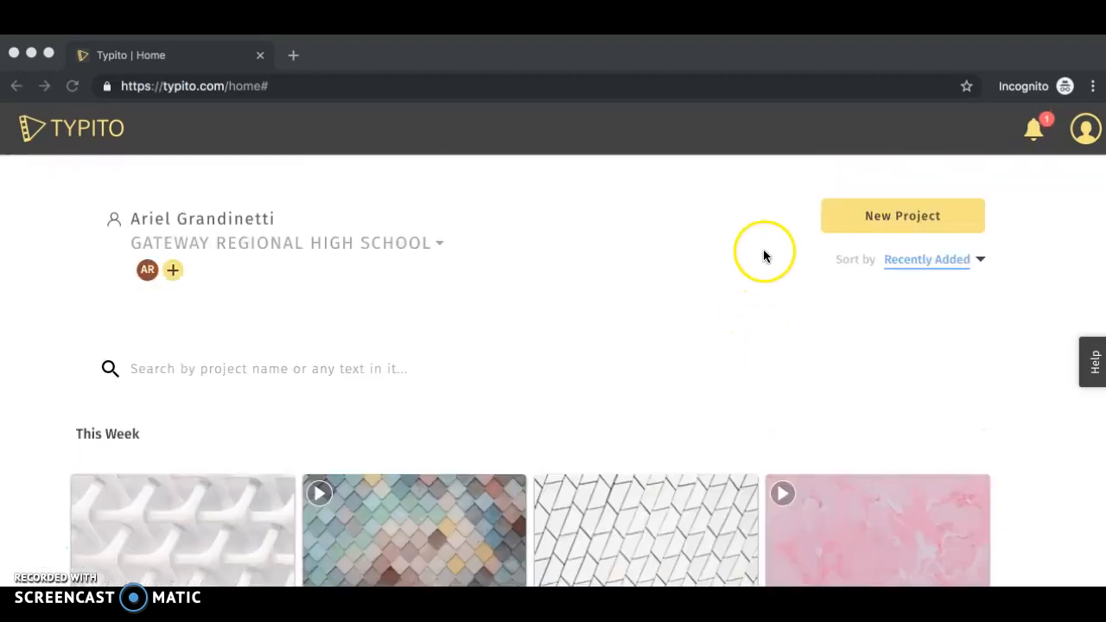
- Start a new project and choose the YouTube 16:9 Widescreen format
click(897, 223)
click(899, 214)
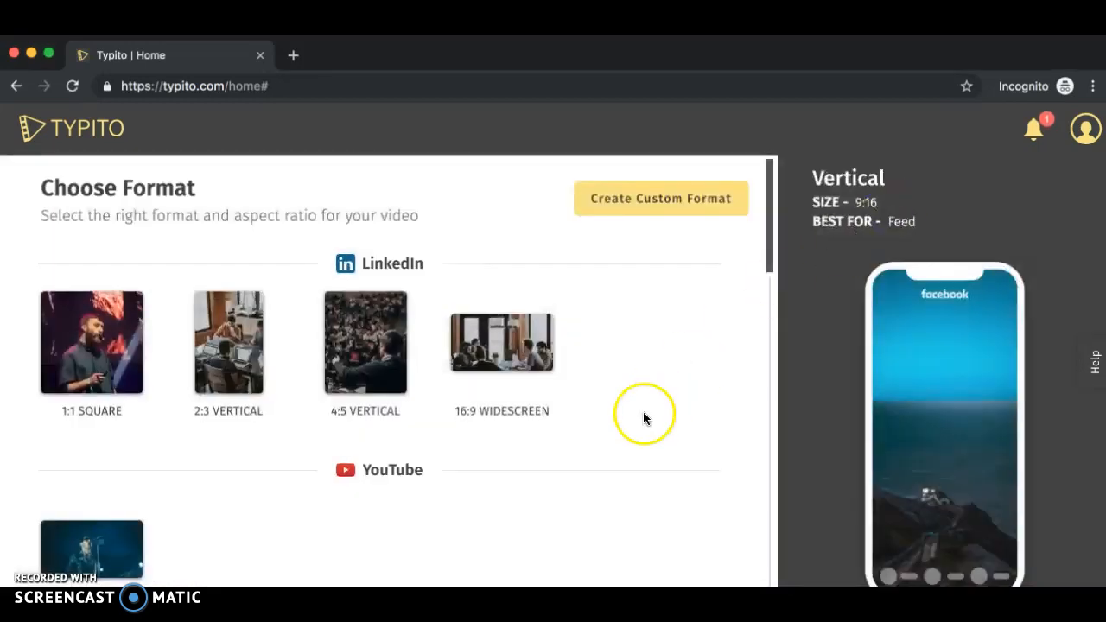
scroll(682, 450, down, 3)
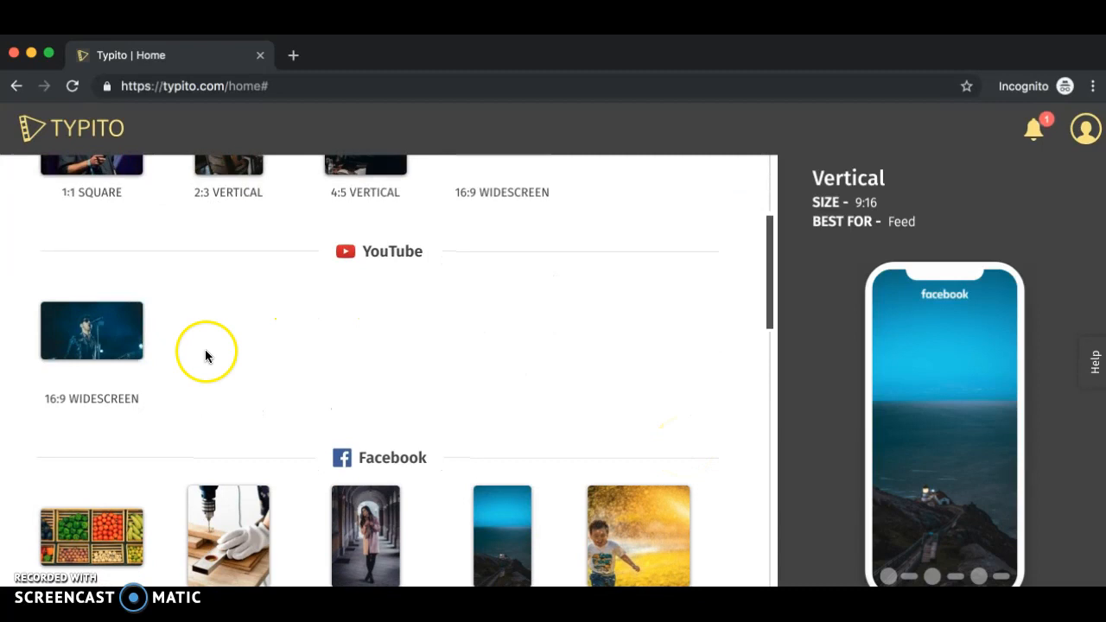
mouse_move(141, 322)
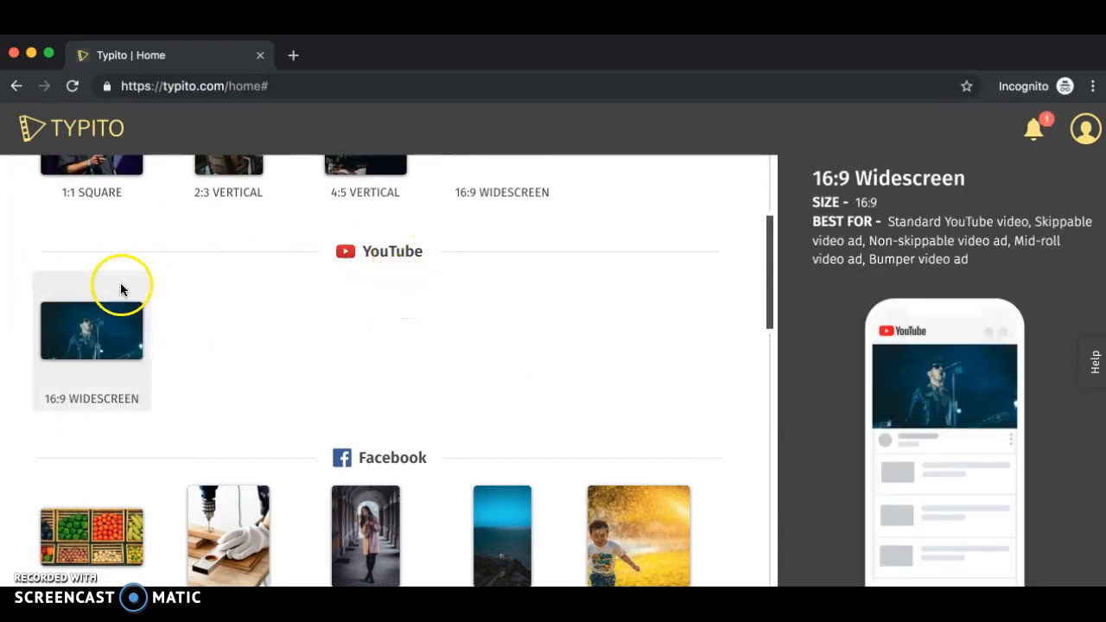
click(99, 342)
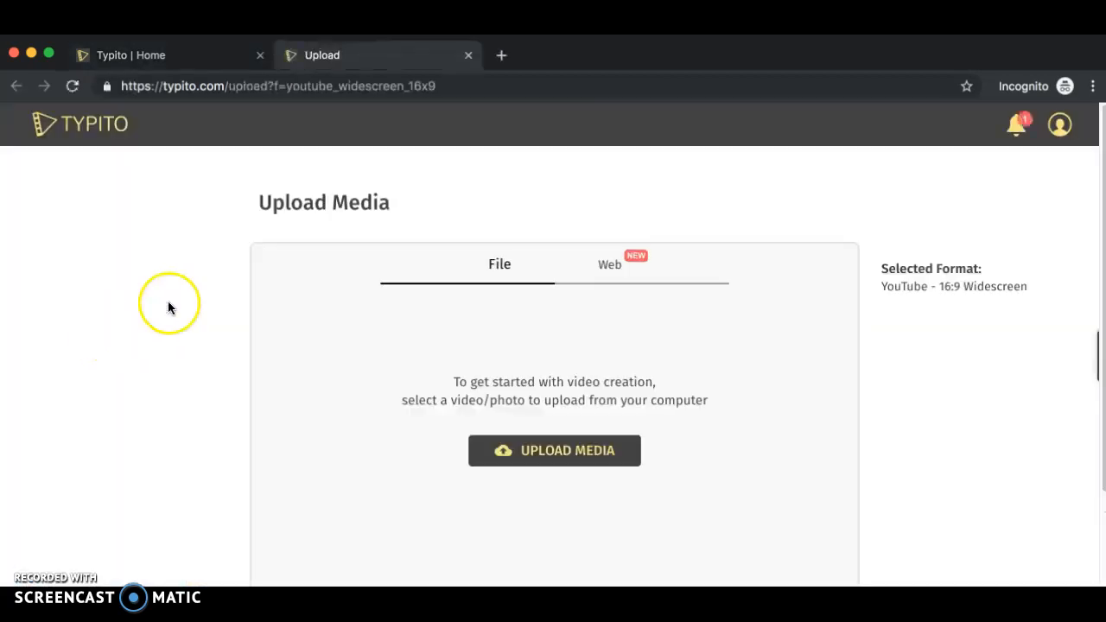
- Search the web photo library for "pattern" and add the blue water and concrete image
scroll(363, 325, down, 1)
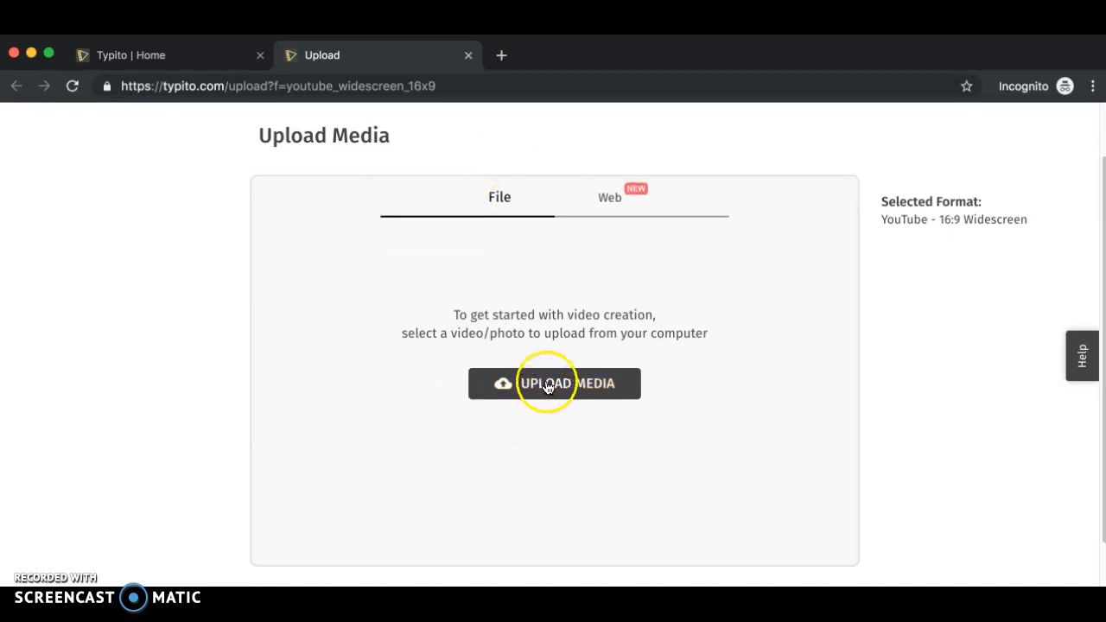
click(610, 206)
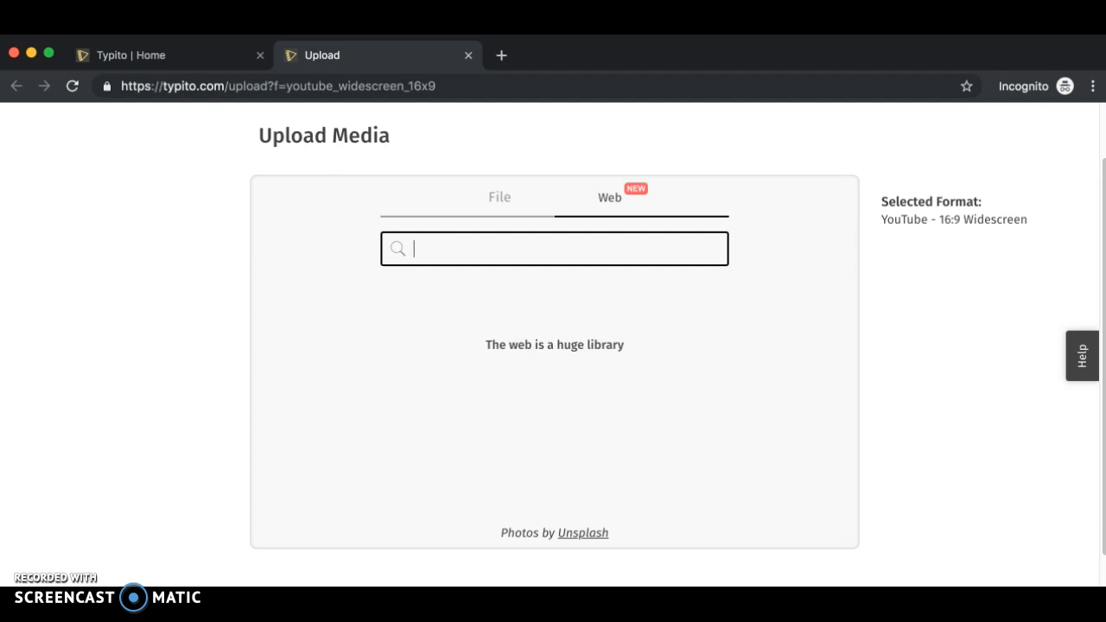
text(pattern)
key(Return)
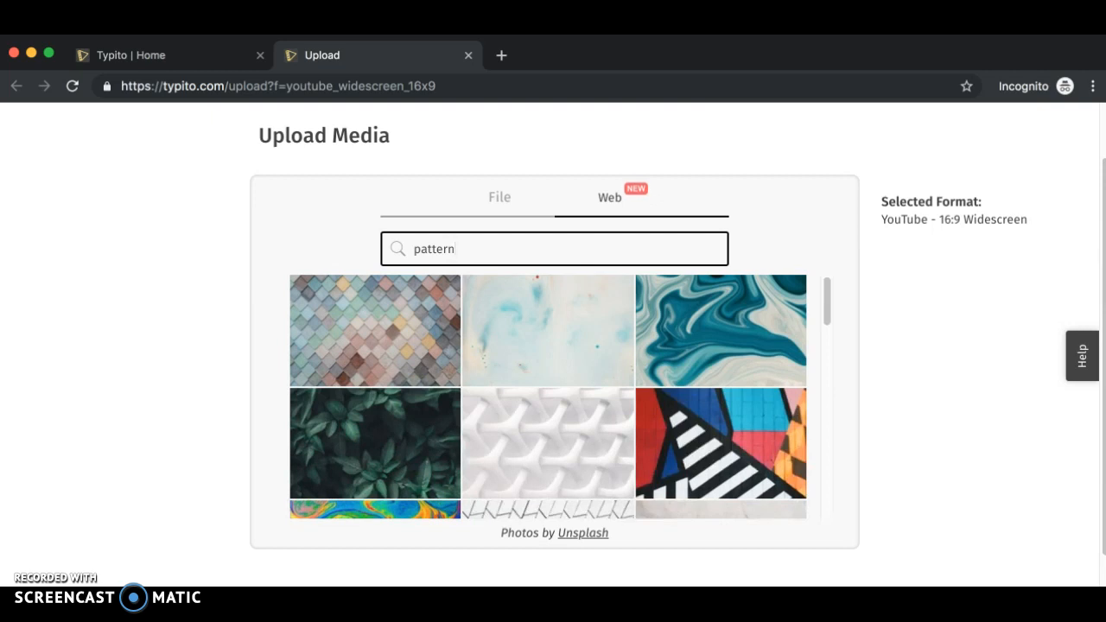
scroll(608, 484, down, 5)
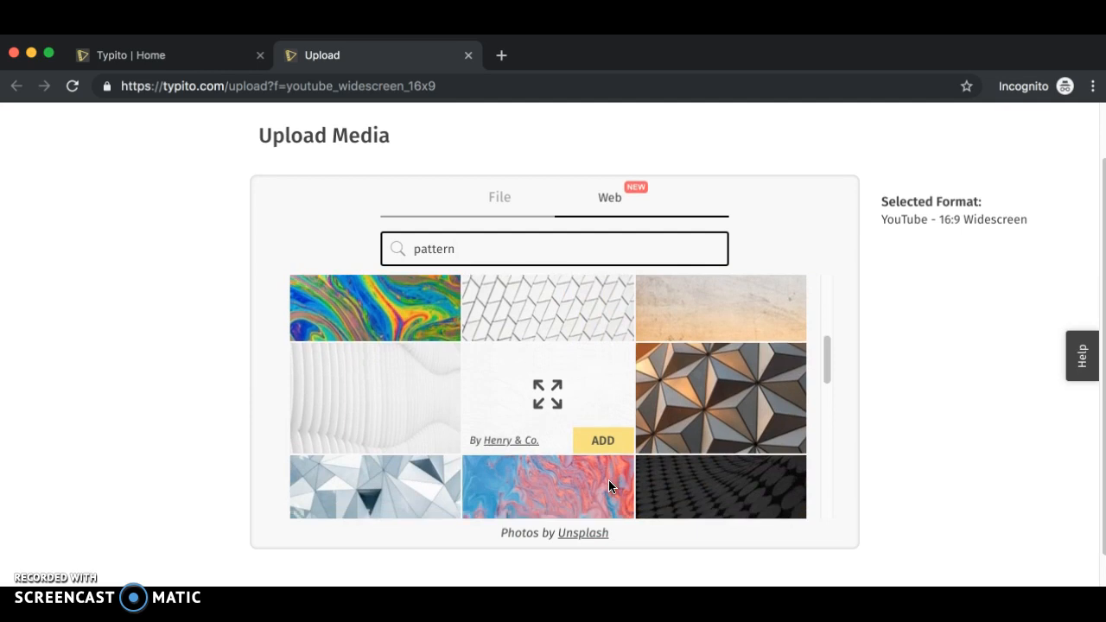
scroll(608, 484, down, 4)
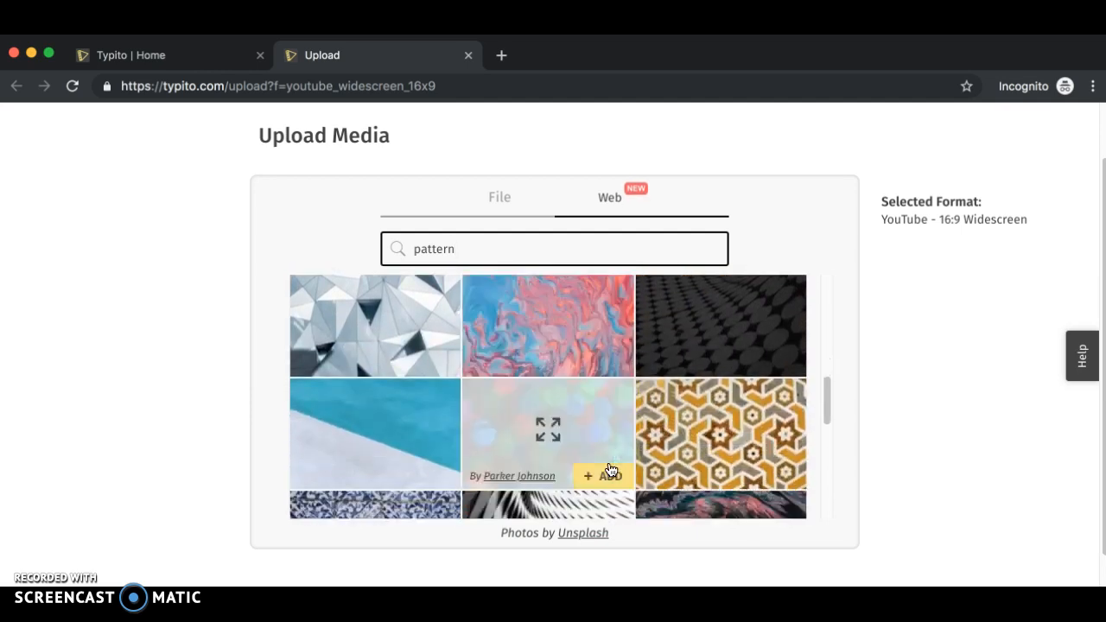
scroll(573, 454, down, 2)
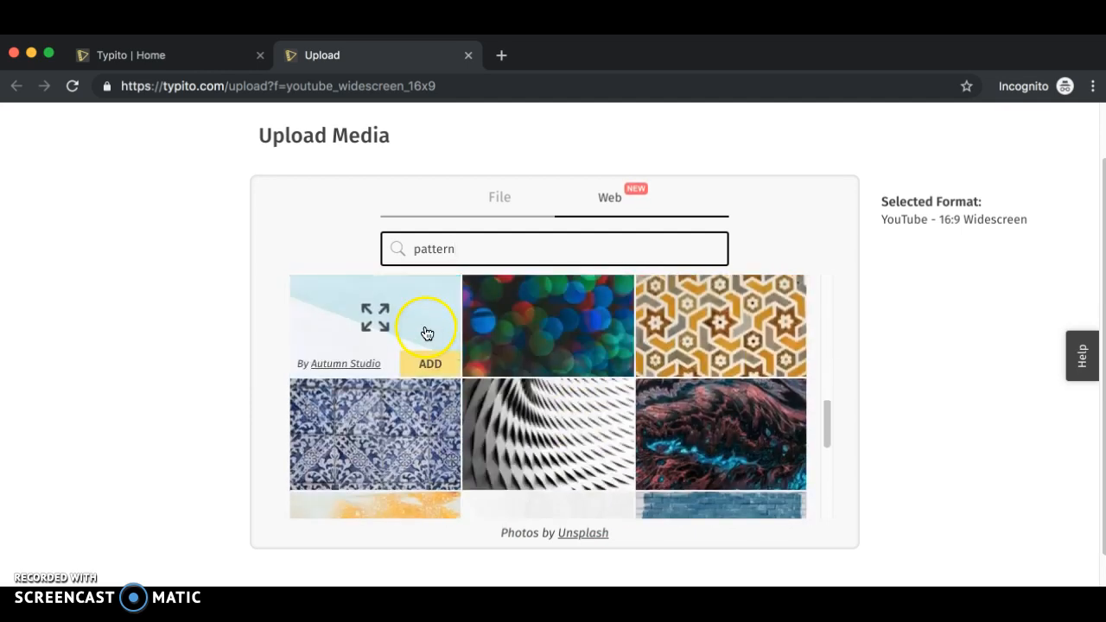
click(417, 364)
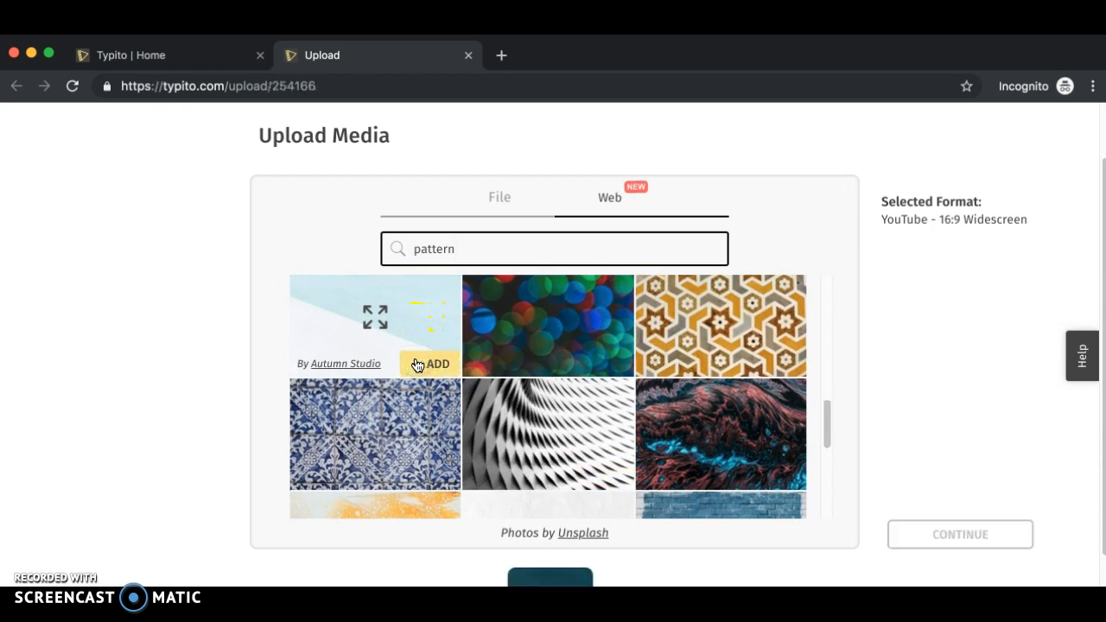
- Add the orange bubbly texture image as well and continue to the editor
scroll(478, 373, down, 4)
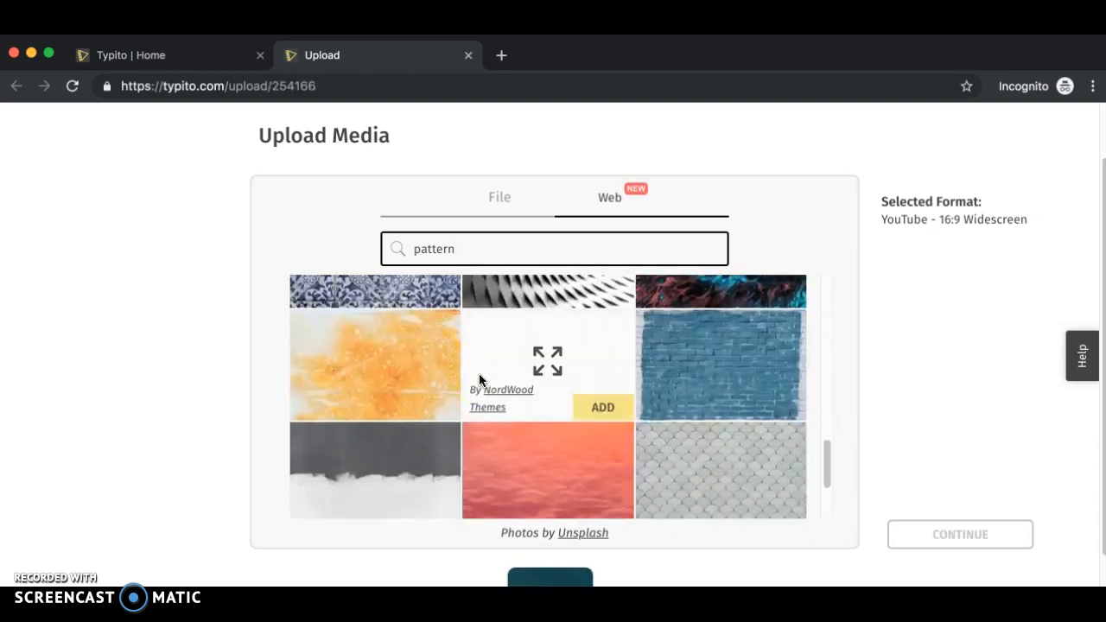
click(410, 411)
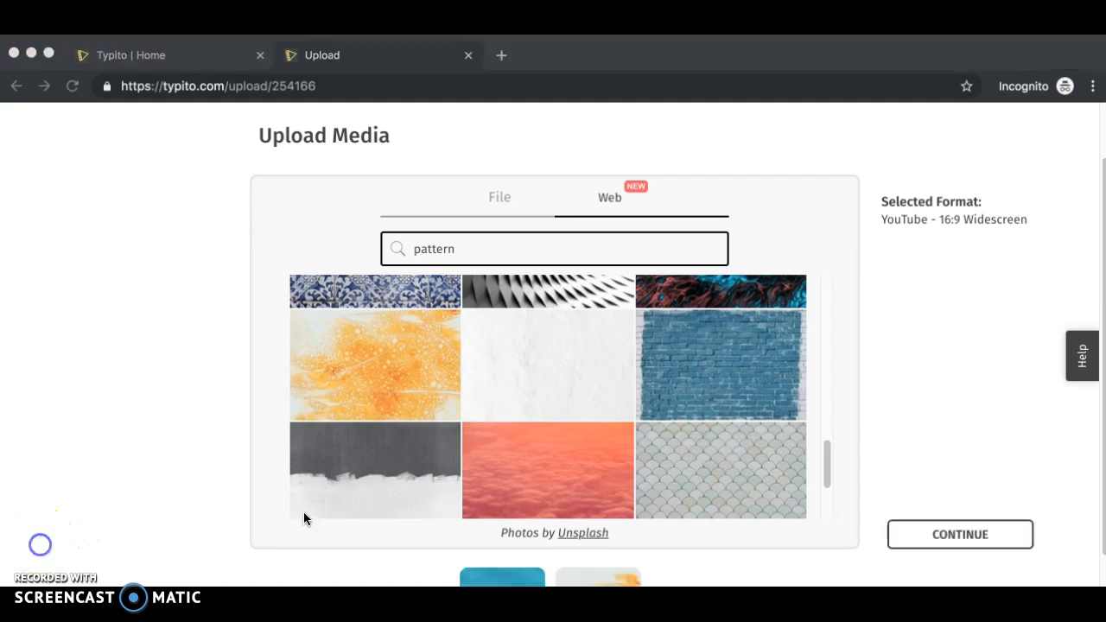
scroll(303, 512, down, 1)
scroll(189, 516, down, 2)
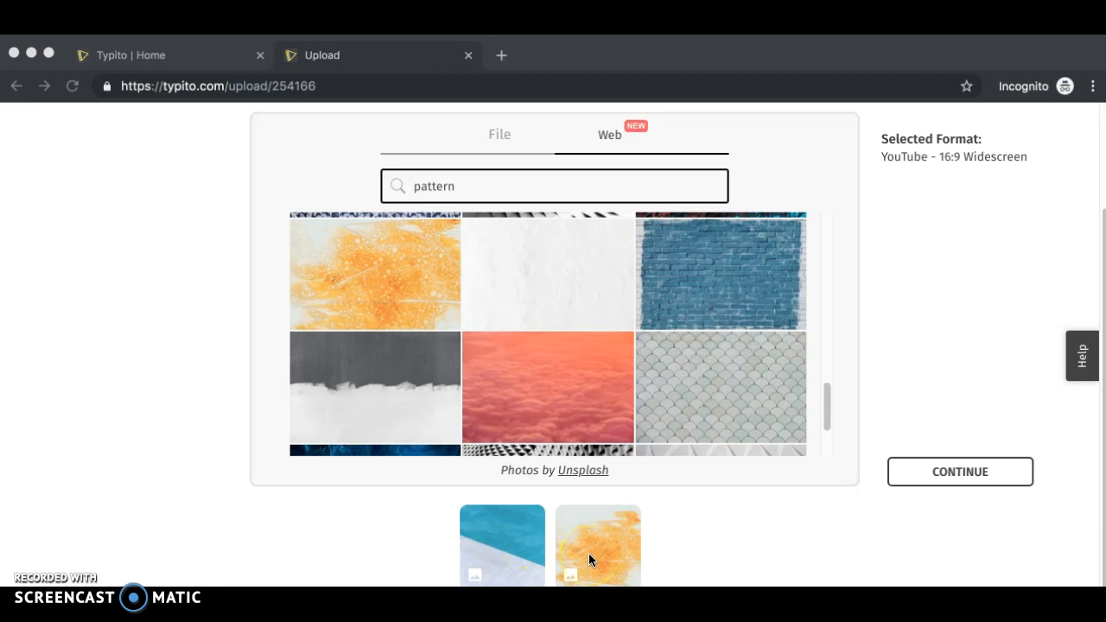
click(974, 470)
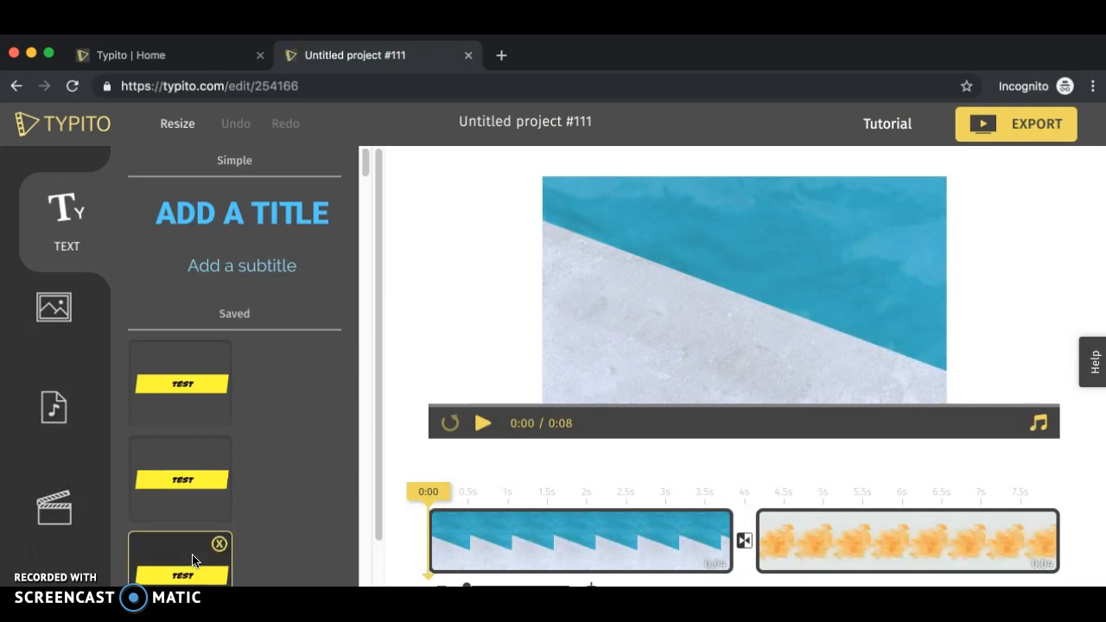
- Select and preview each of the two image clips on the timeline
click(841, 531)
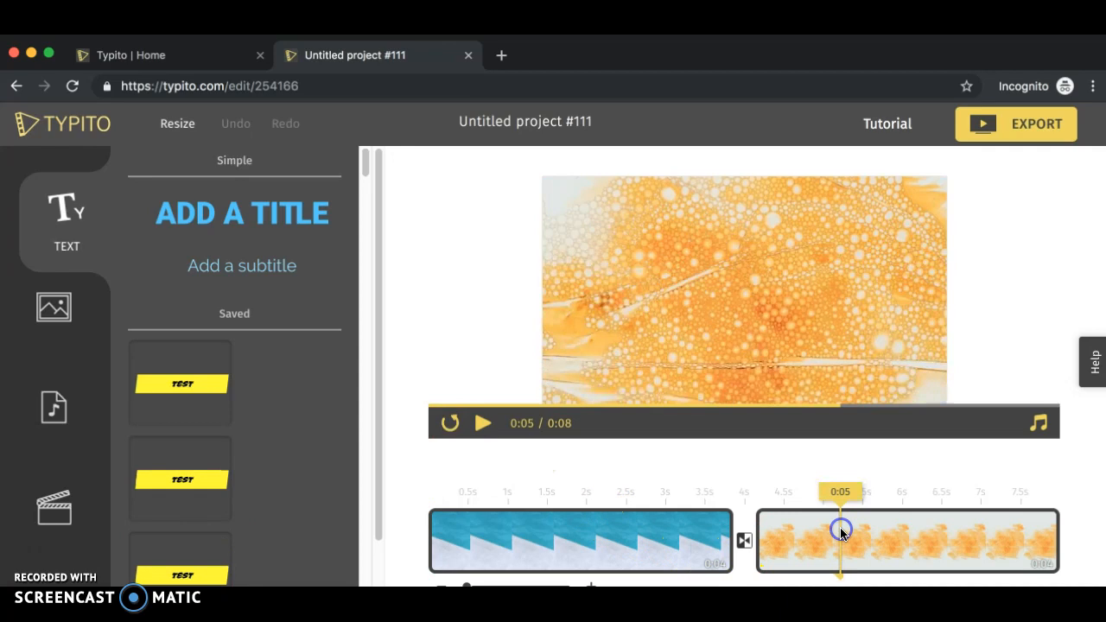
click(622, 525)
click(820, 540)
click(820, 540)
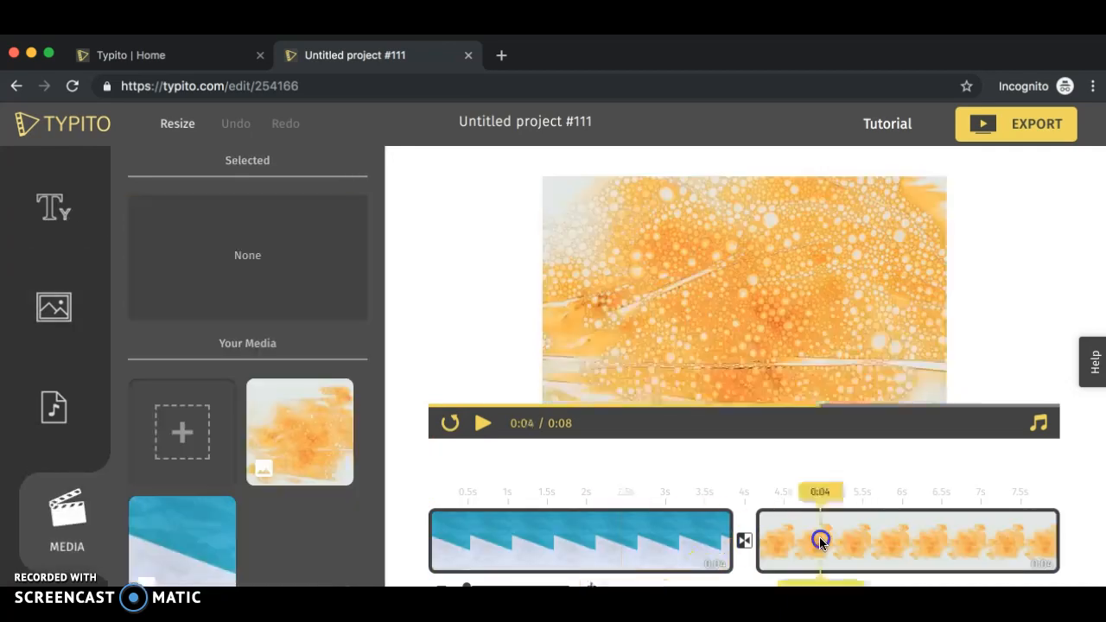
click(648, 542)
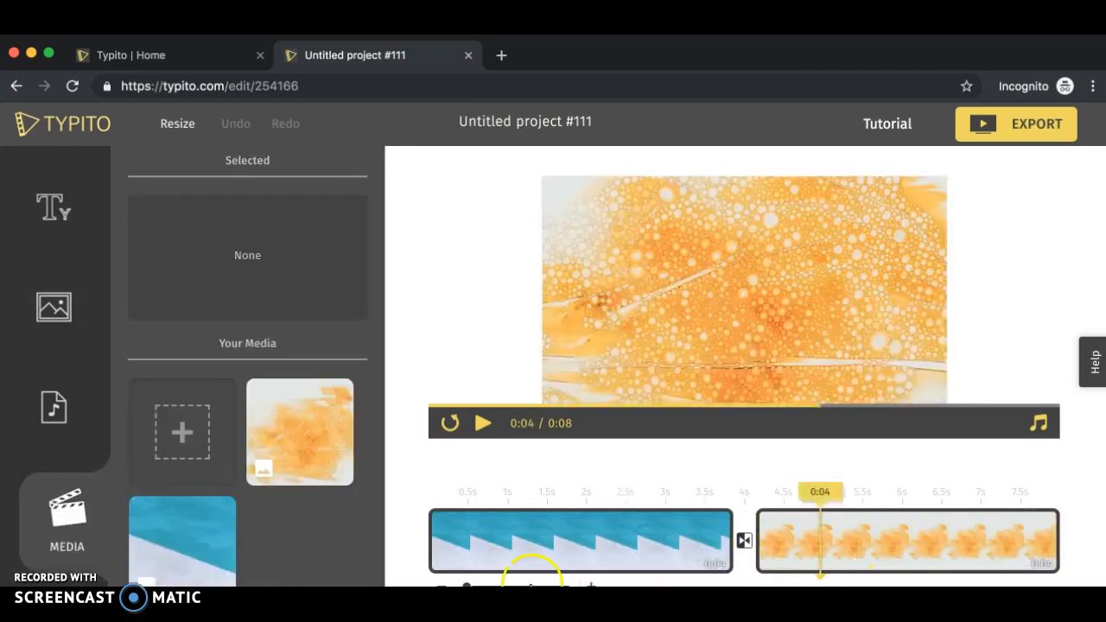
click(521, 539)
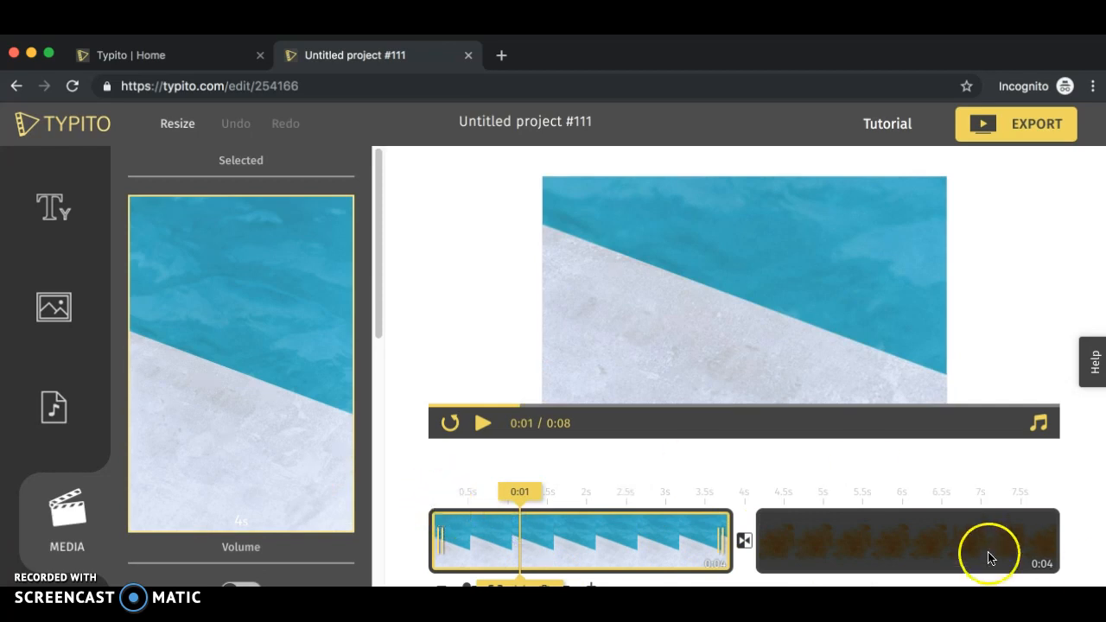
click(1052, 523)
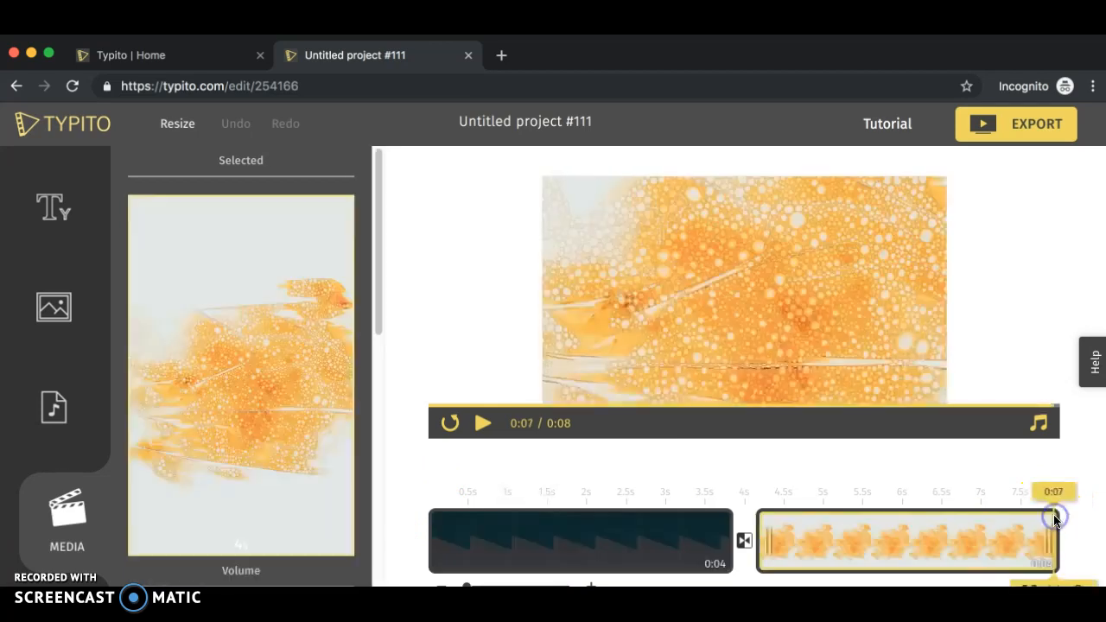
click(463, 524)
click(501, 524)
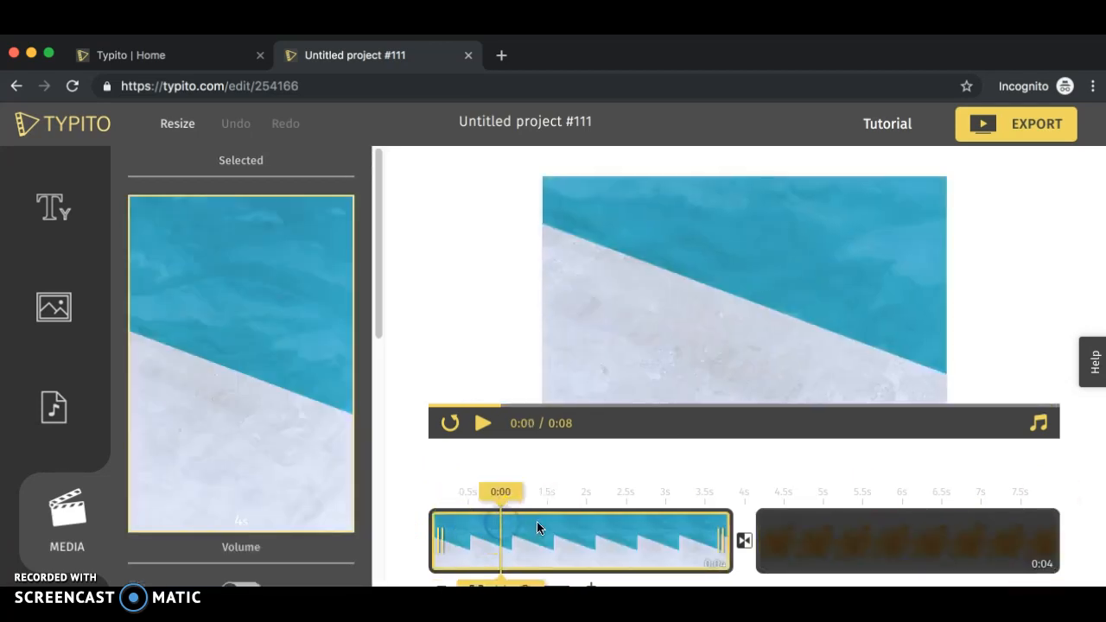
click(538, 525)
click(581, 528)
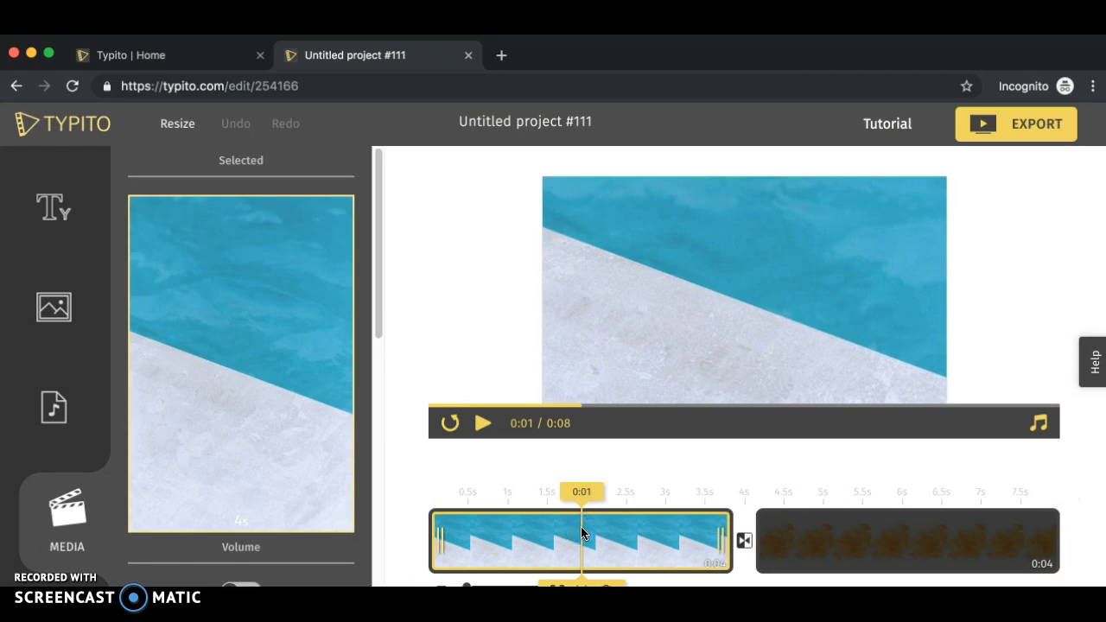
click(754, 553)
click(560, 536)
click(674, 544)
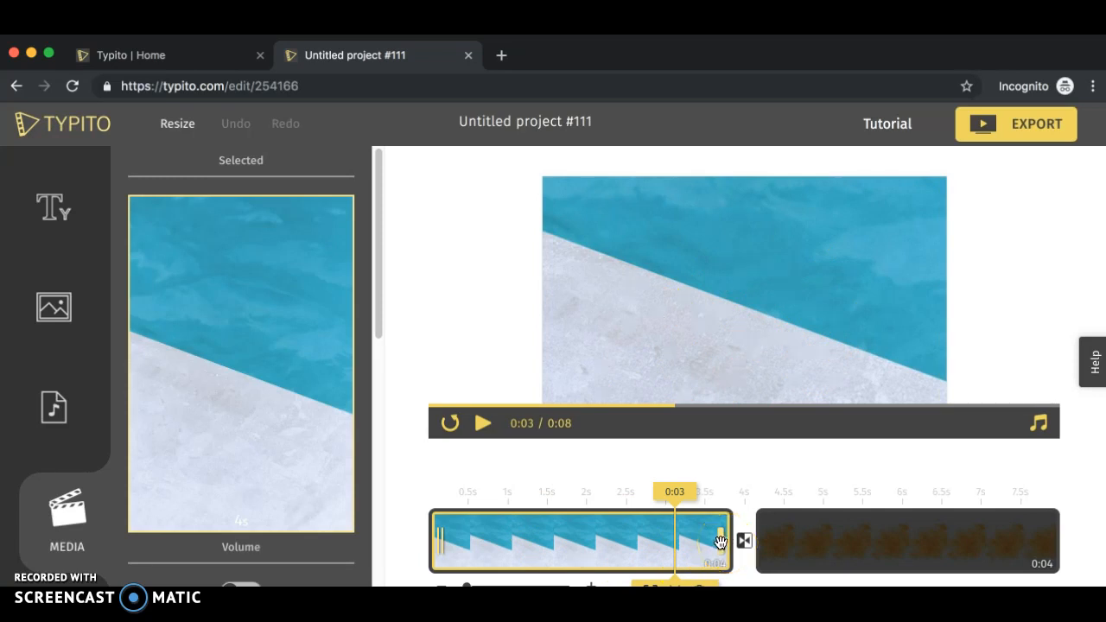
- Extend the first blue image clip's duration to 8 seconds on the timeline
drag(721, 542, 948, 541)
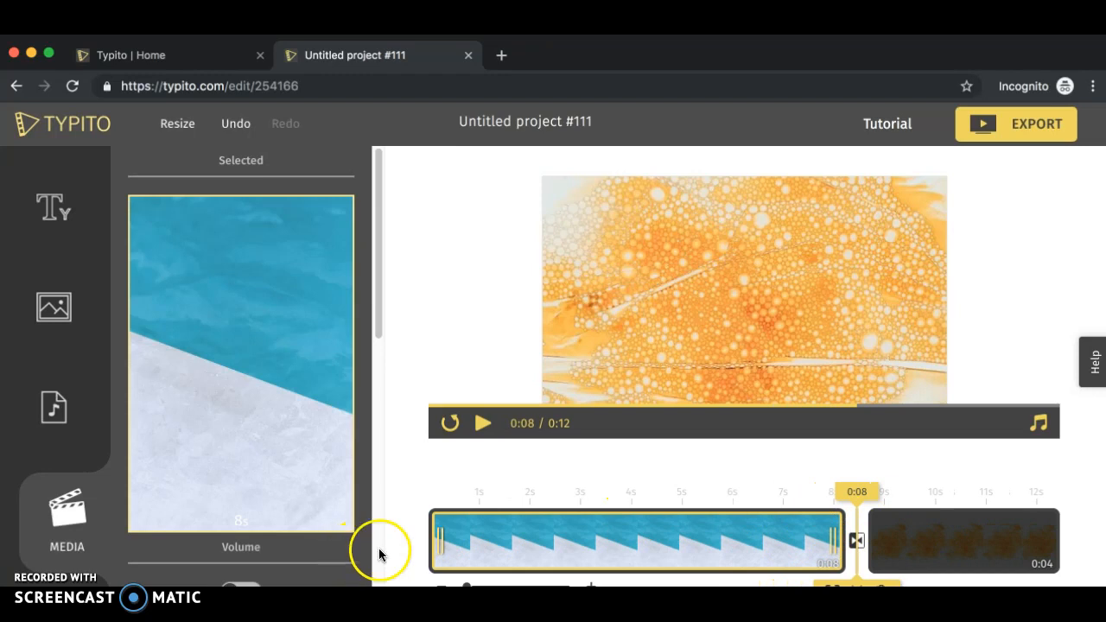
click(641, 530)
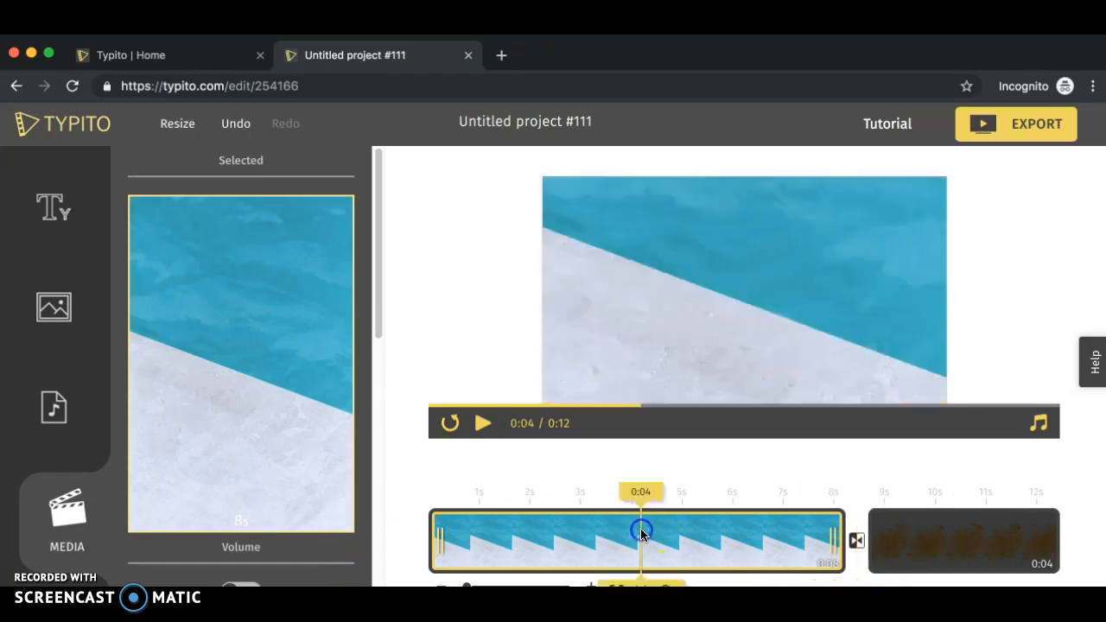
click(834, 544)
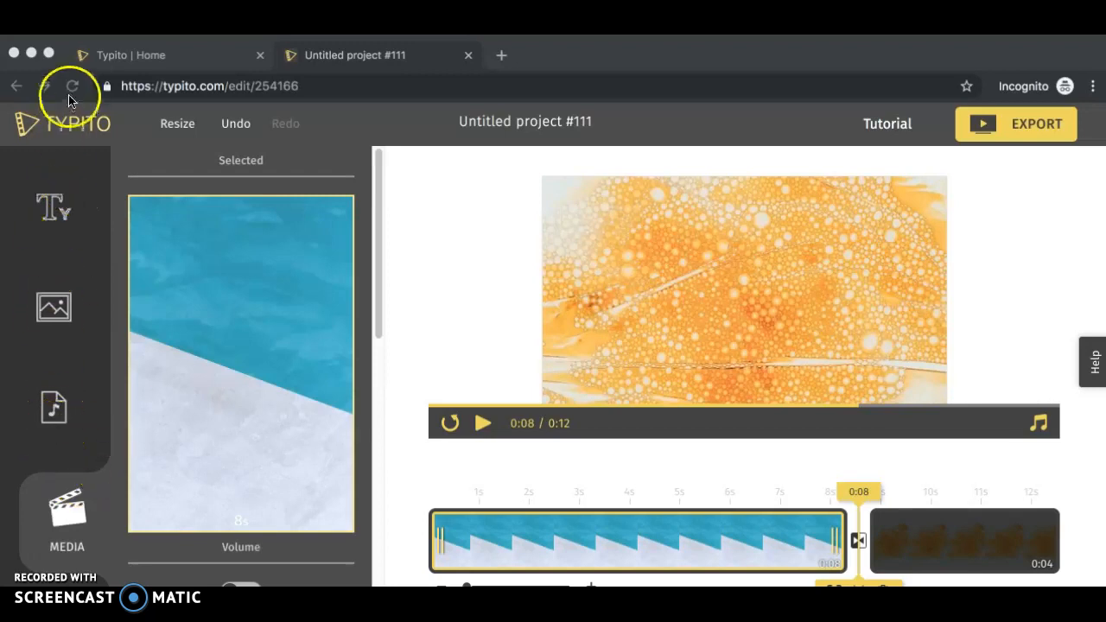
- Add a simple title over the video and replace its text with "title"
click(55, 215)
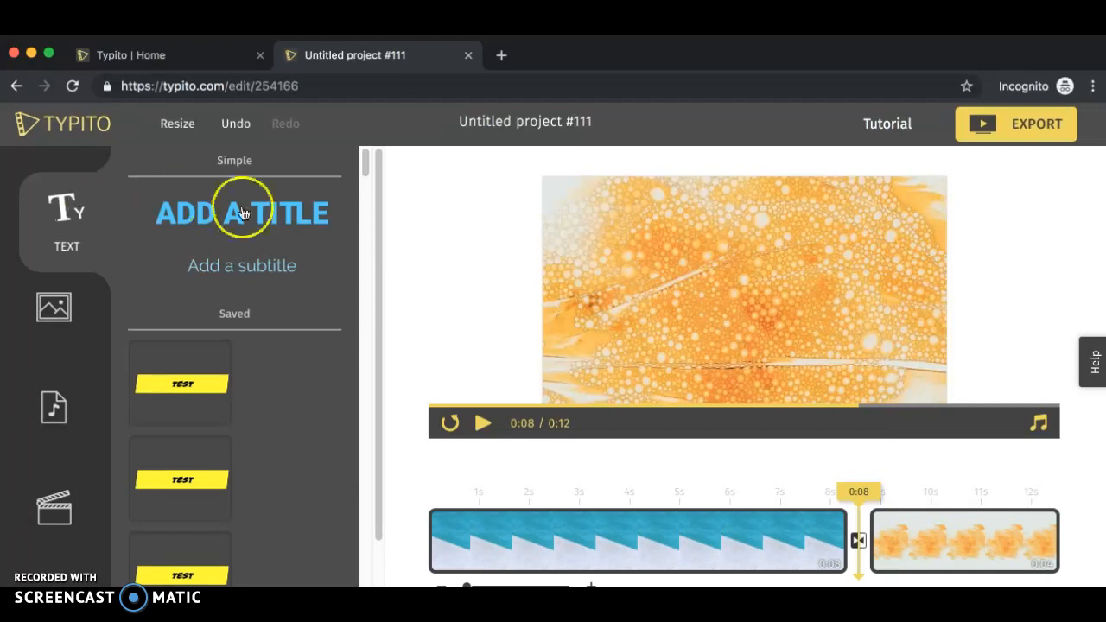
click(279, 218)
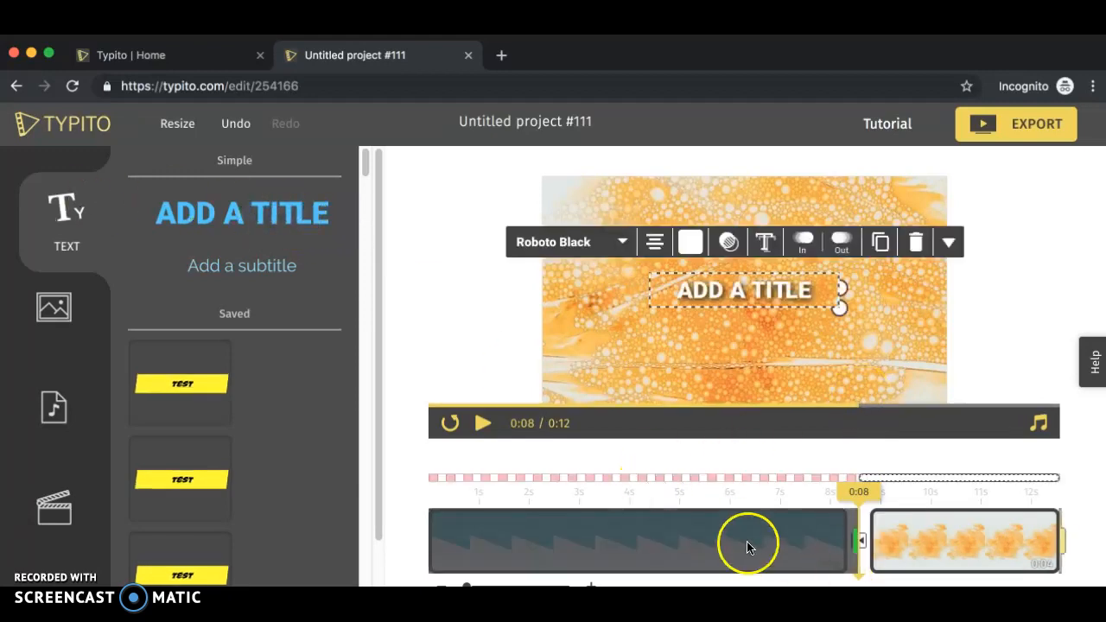
click(731, 293)
click(730, 294)
drag(717, 271, 714, 268)
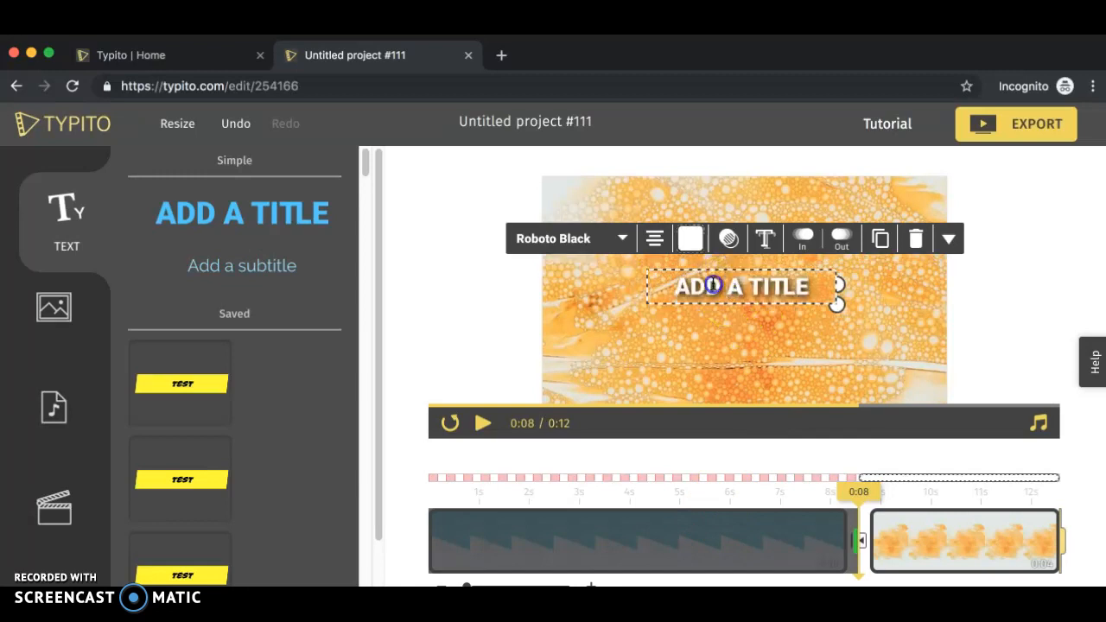
click(713, 285)
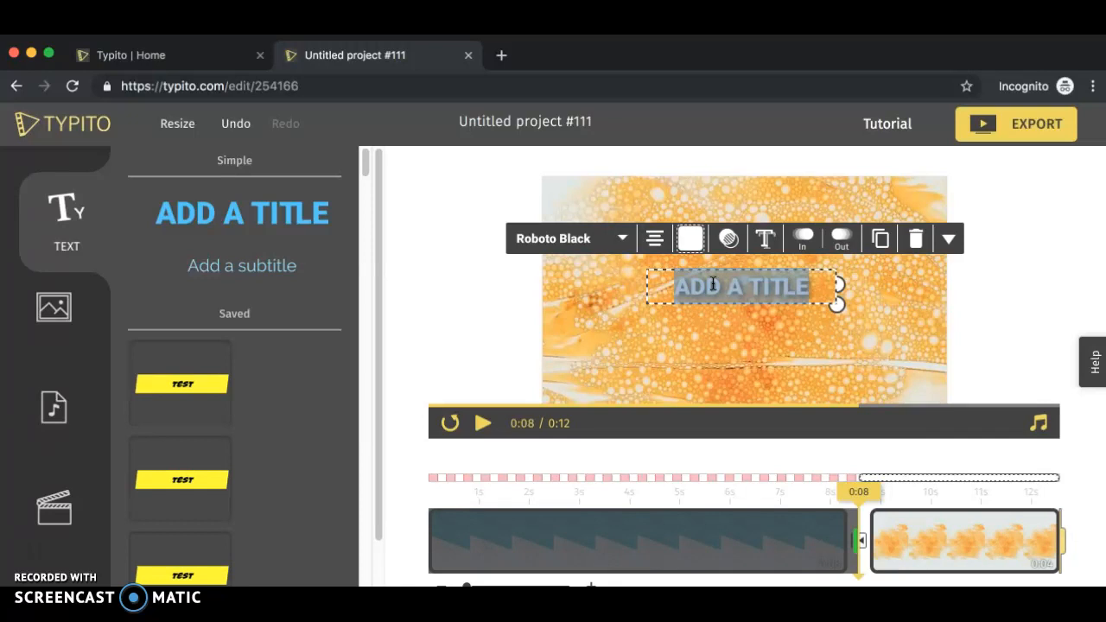
text(title)
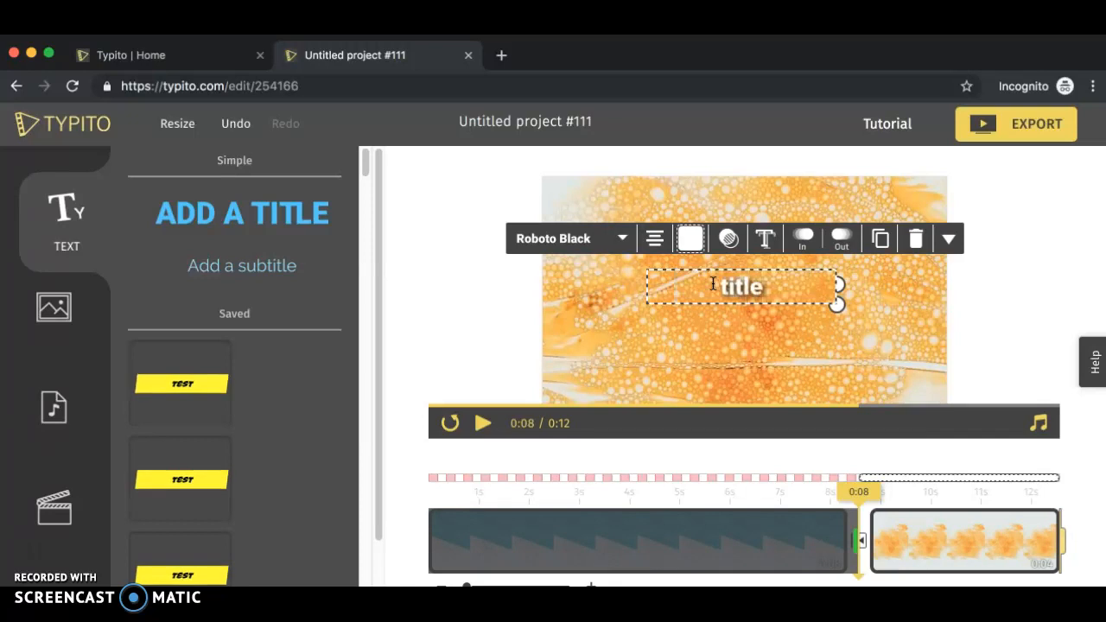
click(686, 278)
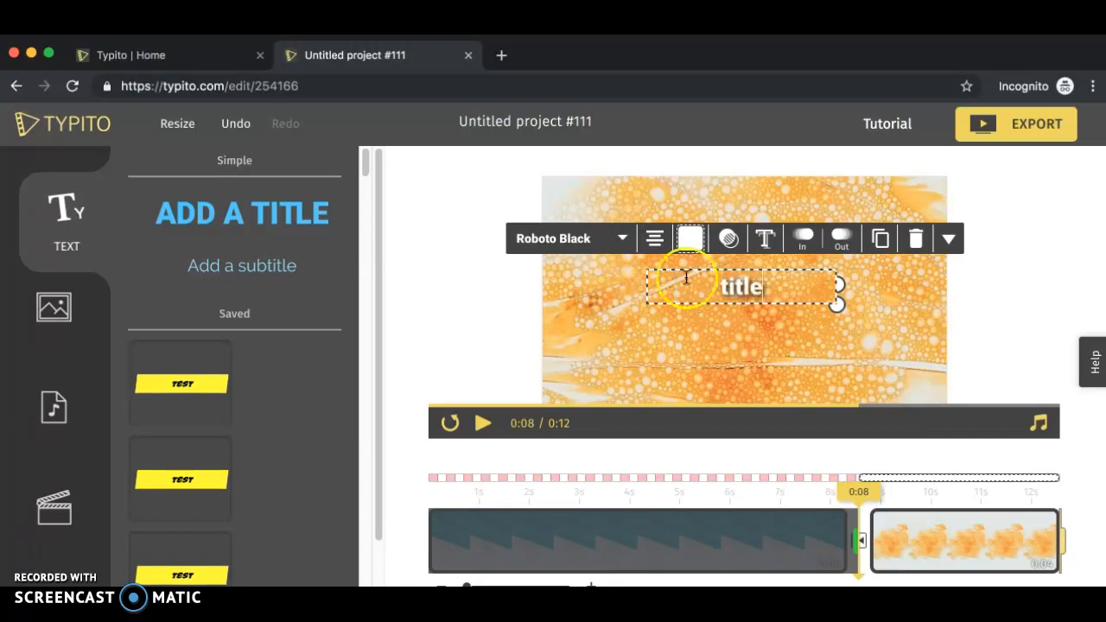
- Change the title's text color to red and its font to Architects Daughter
double_click(741, 288)
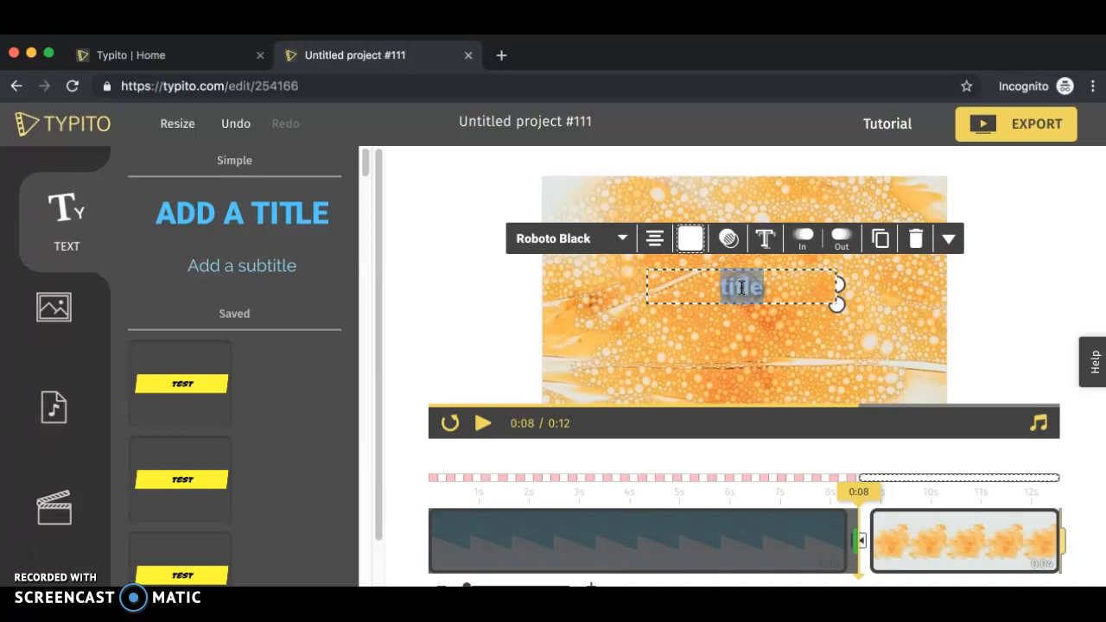
click(690, 239)
click(729, 355)
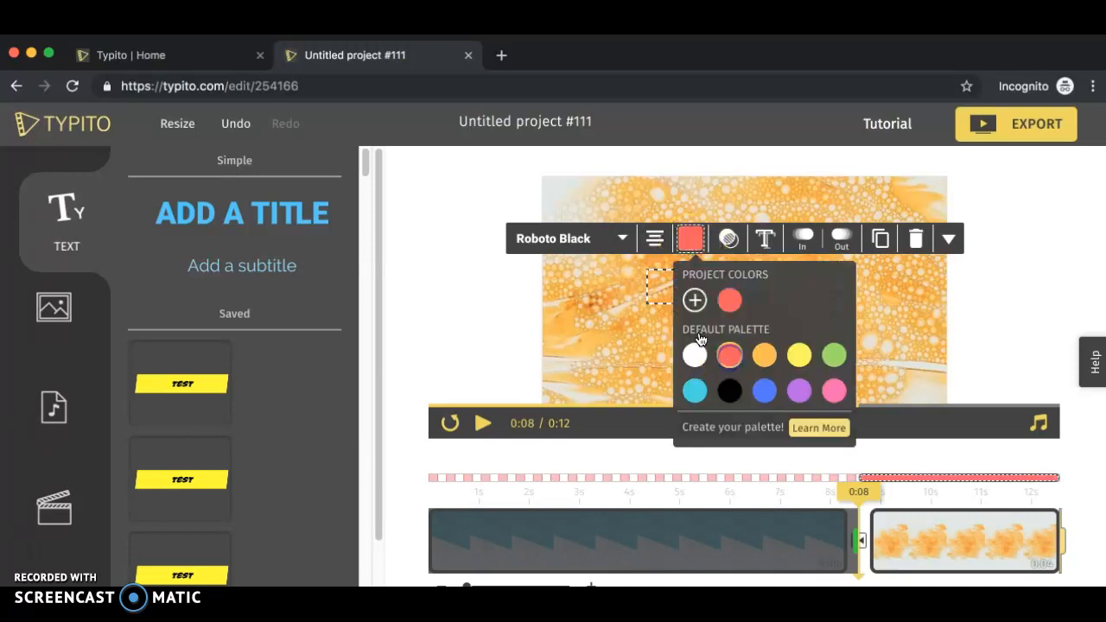
click(595, 248)
click(585, 333)
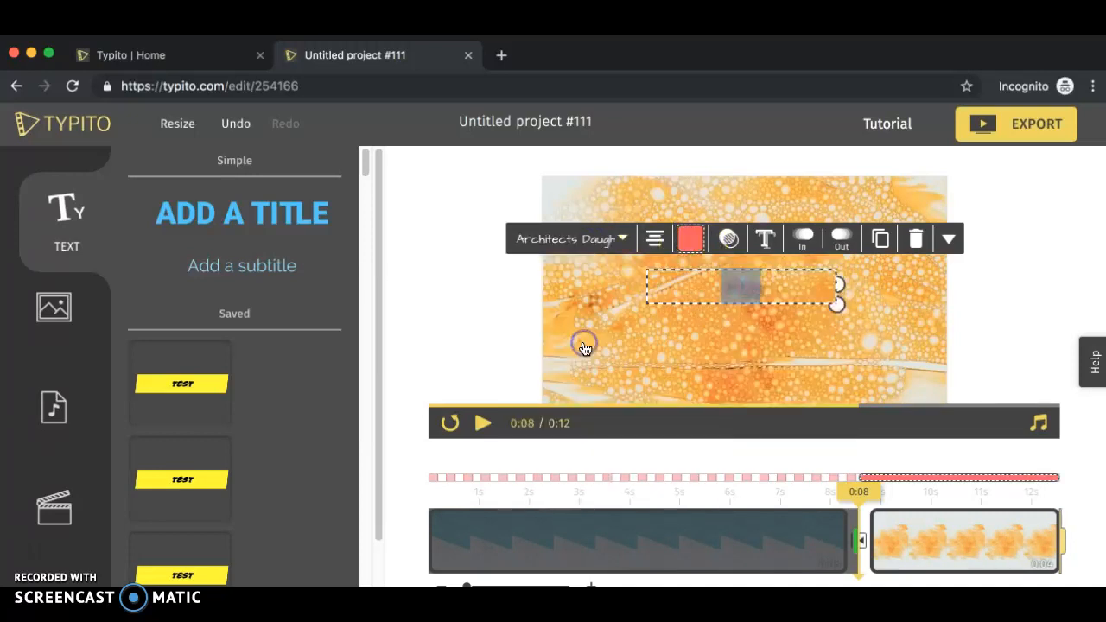
- Set the title's entry animation to Pop In
click(803, 238)
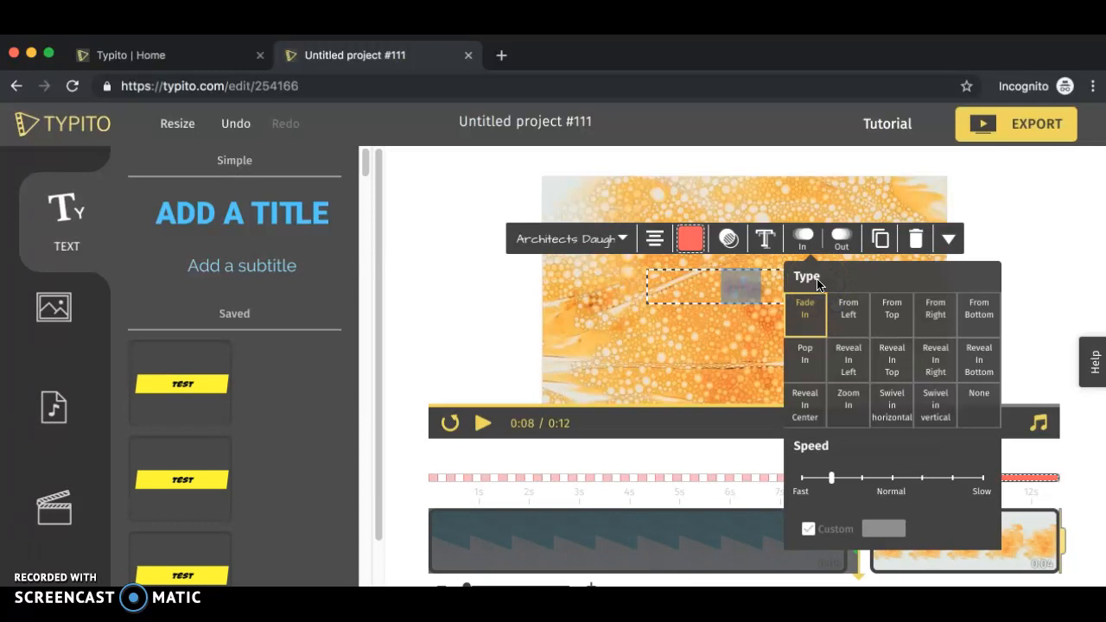
click(886, 416)
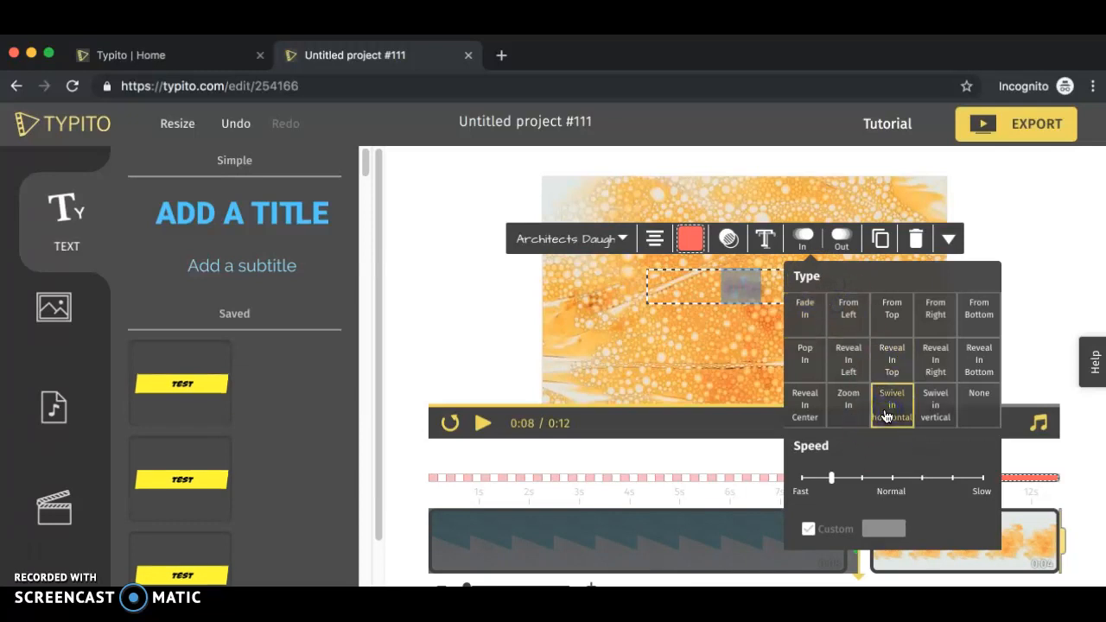
click(847, 362)
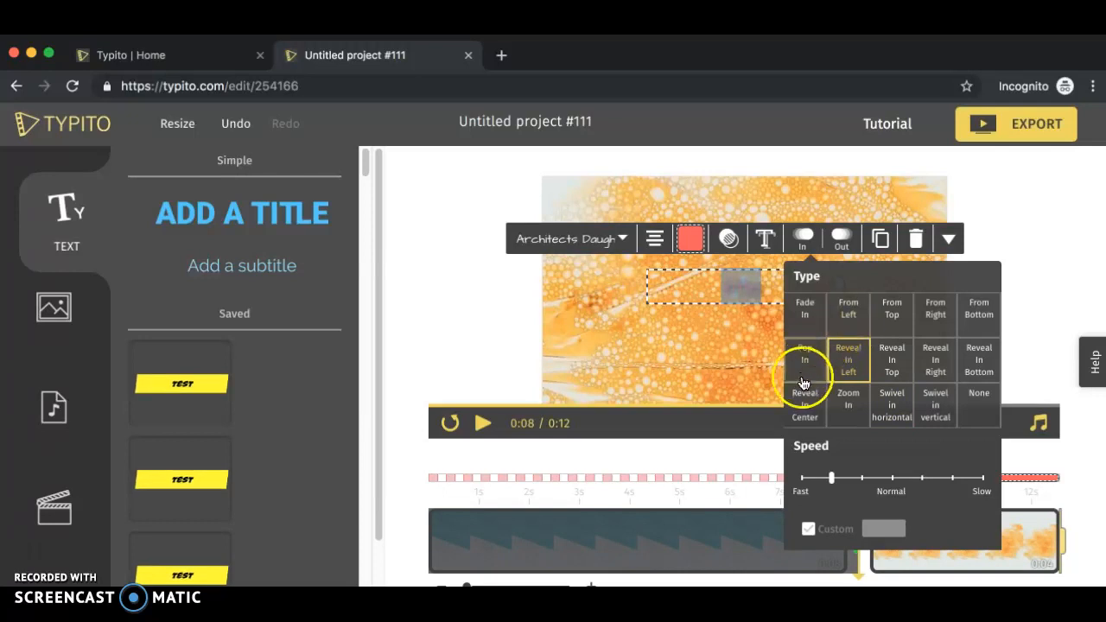
click(805, 370)
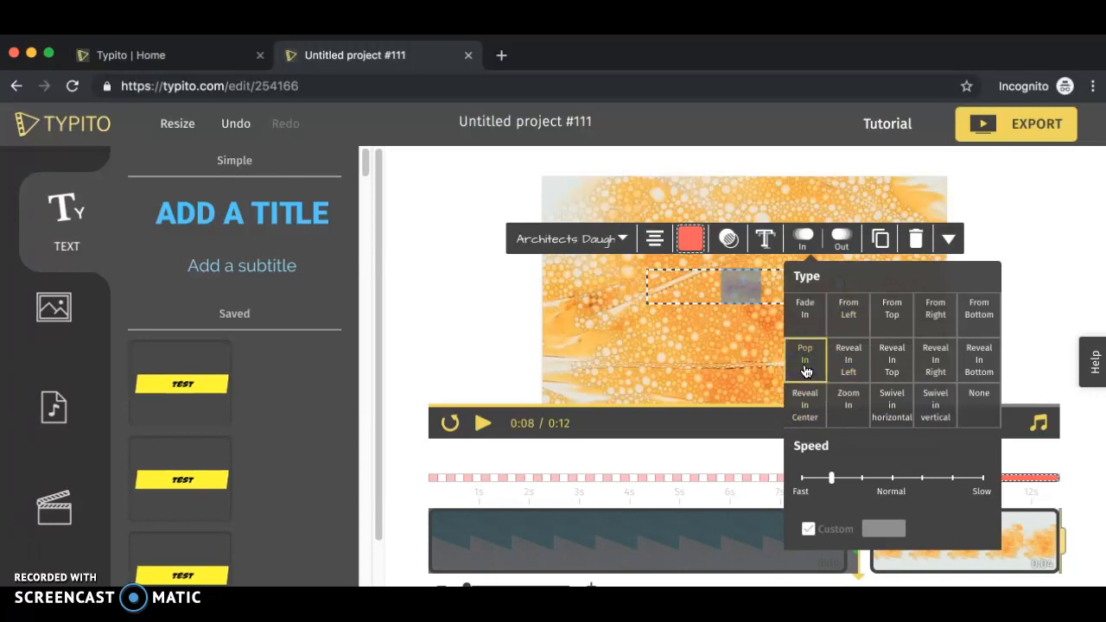
mouse_move(840, 486)
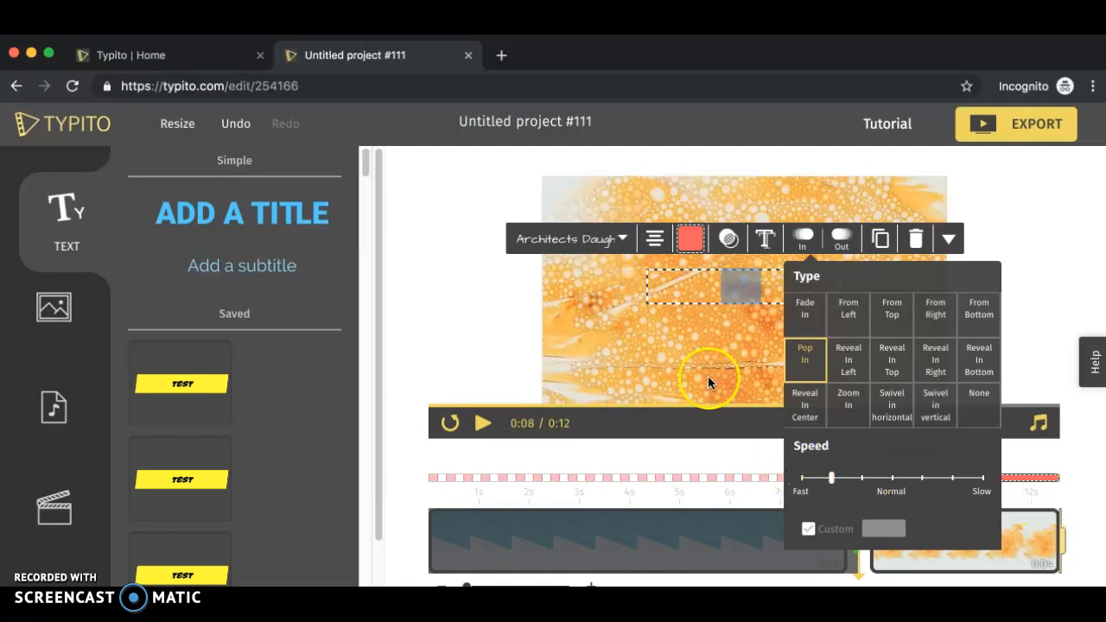
click(746, 373)
- Delete the title from the video
click(737, 293)
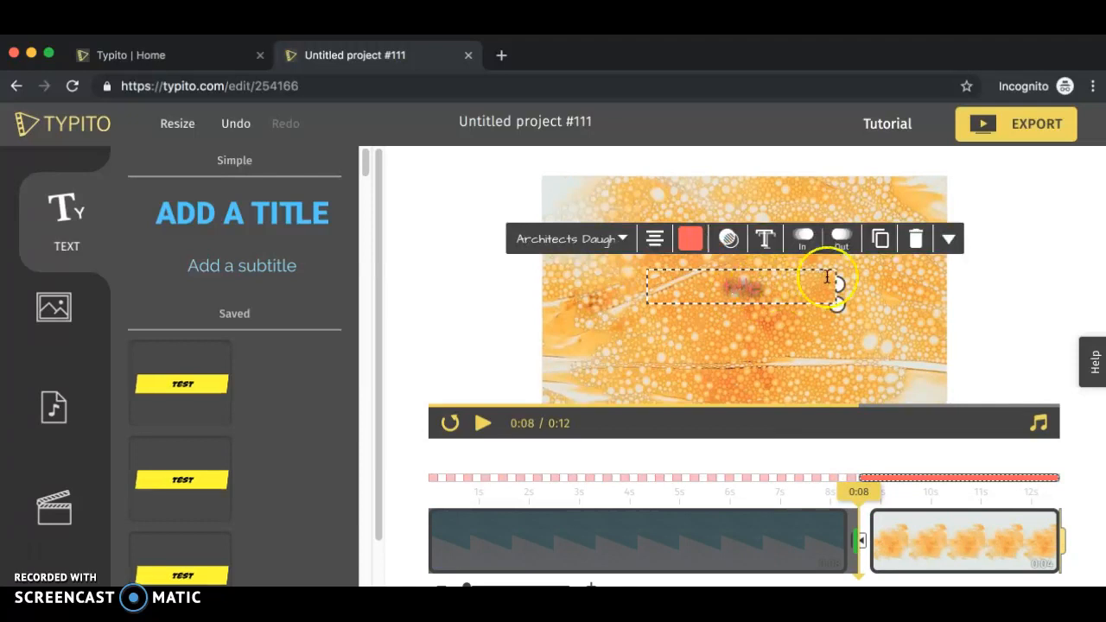
click(739, 276)
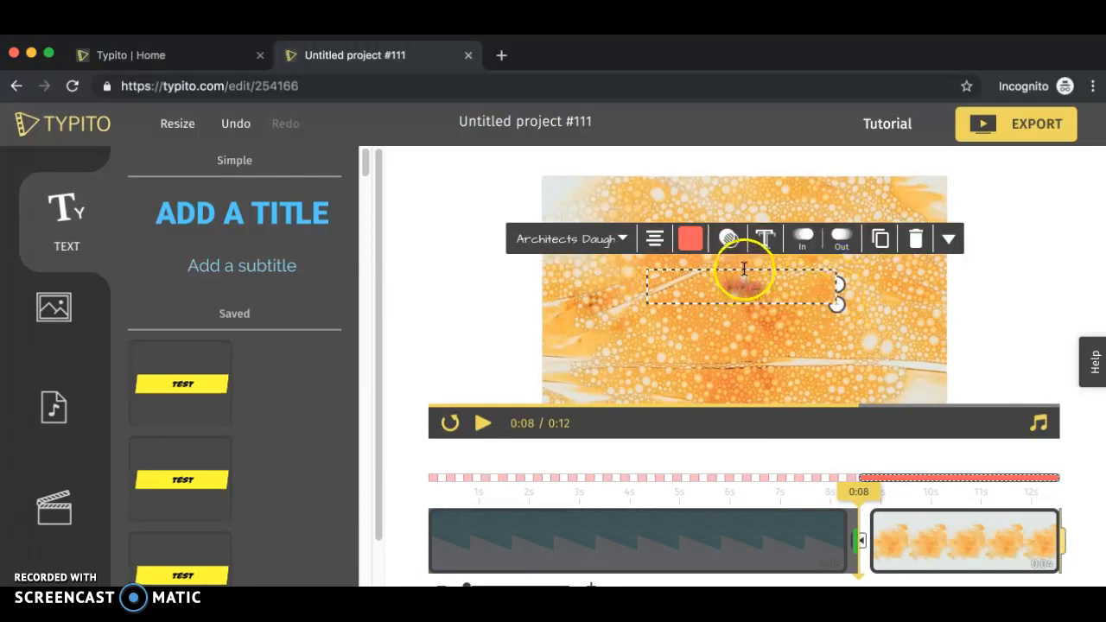
click(920, 244)
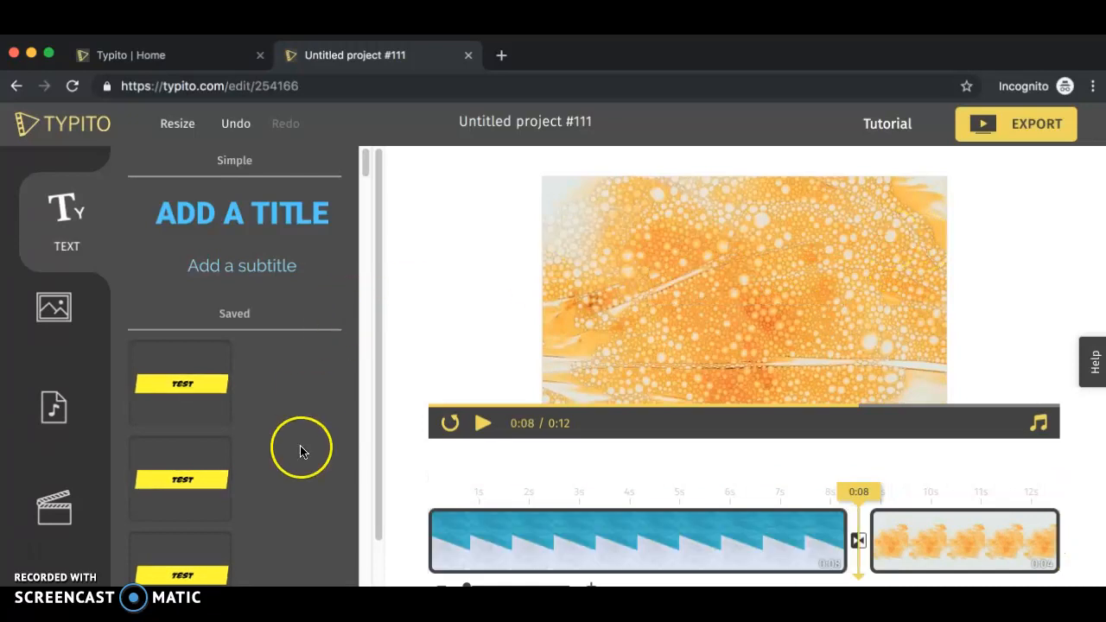
- Add the stylised Cristiano Ronaldo title template to the video
scroll(301, 448, down, 3)
scroll(300, 450, down, 5)
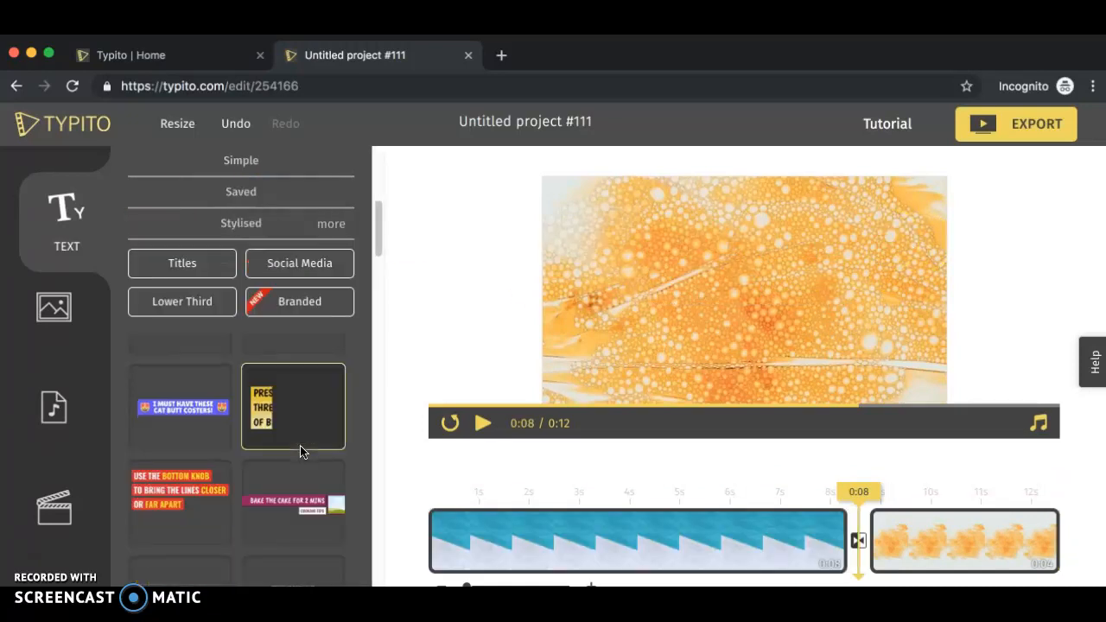
scroll(301, 451, down, 3)
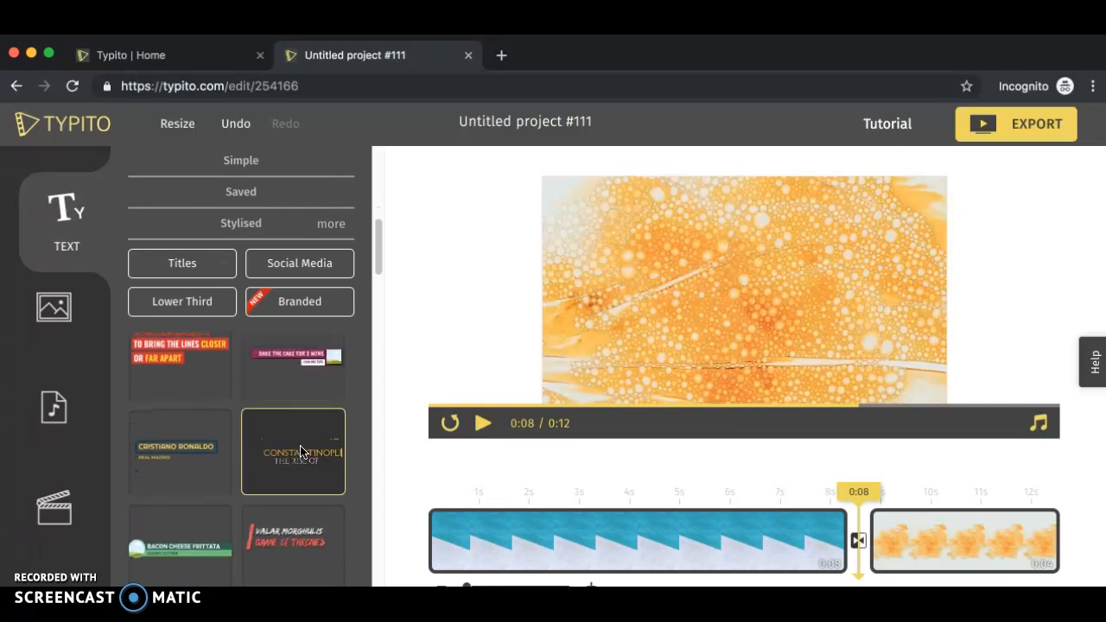
click(163, 464)
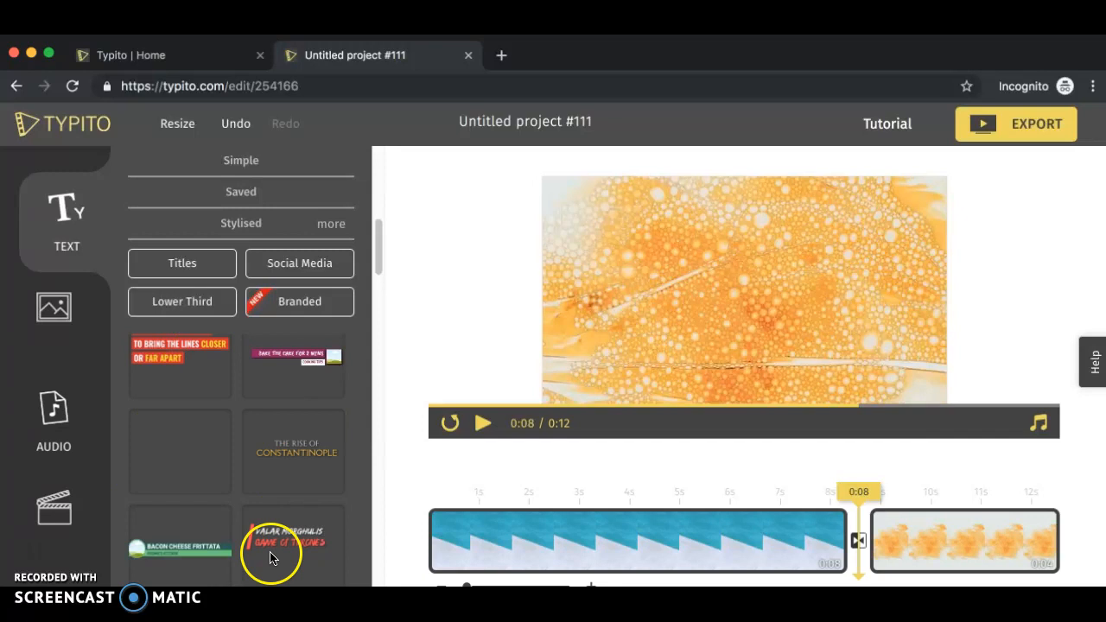
scroll(254, 464, down, 3)
scroll(254, 470, up, 1)
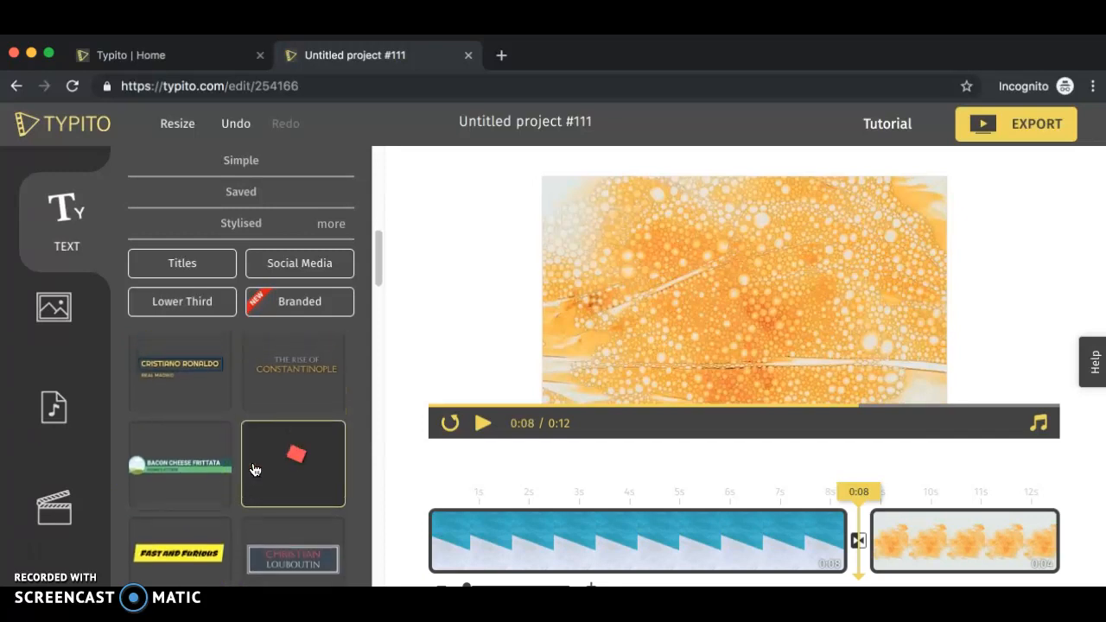
click(174, 396)
click(193, 376)
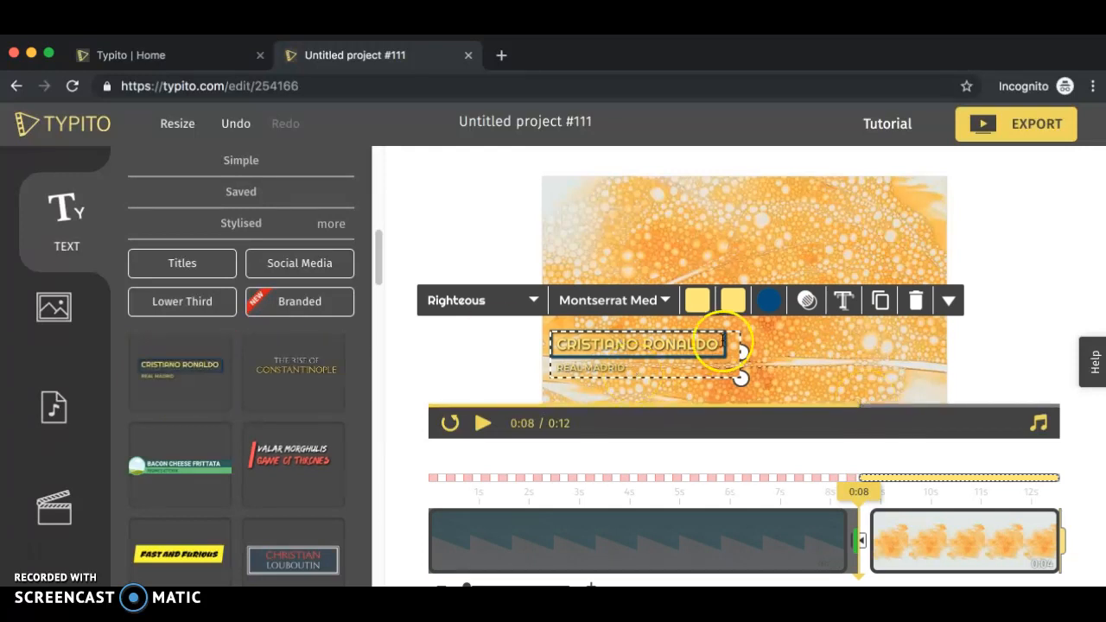
- Move the Cristiano Ronaldo title up toward the upper middle of the frame
drag(714, 329, 781, 257)
click(602, 235)
double_click(686, 271)
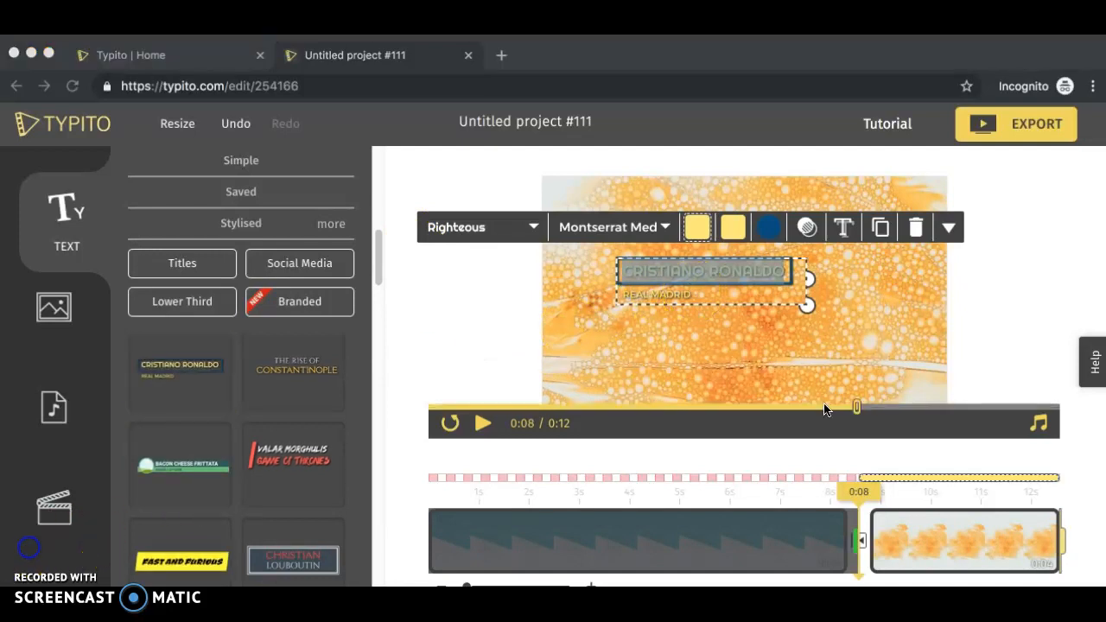
click(808, 304)
click(753, 269)
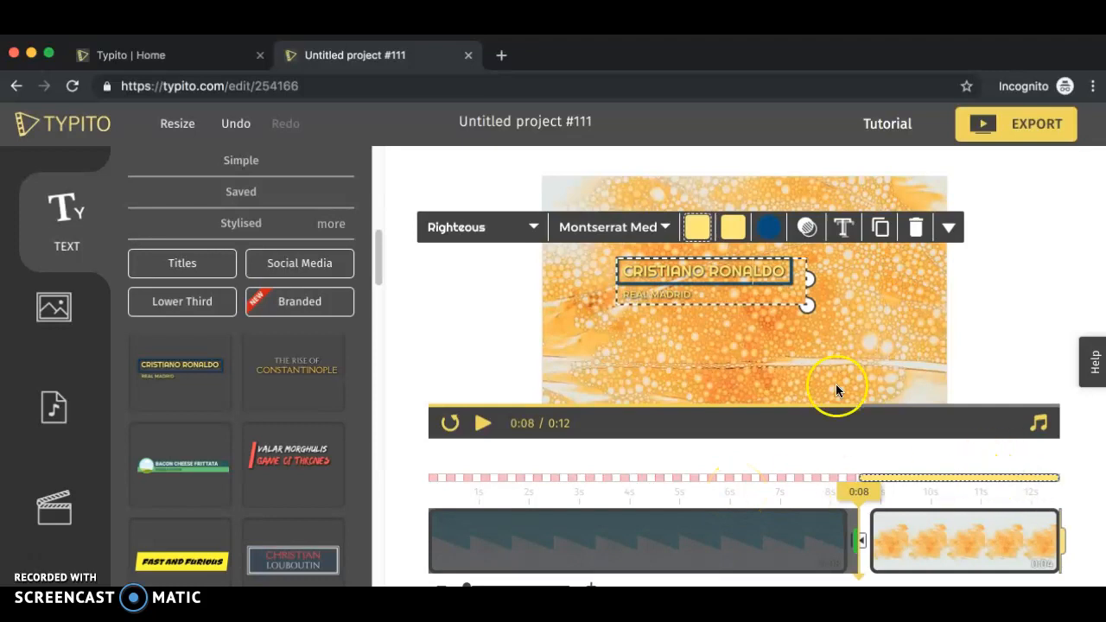
- Extend the stylised title's timing on the timeline so it starts at about 5 seconds
click(952, 555)
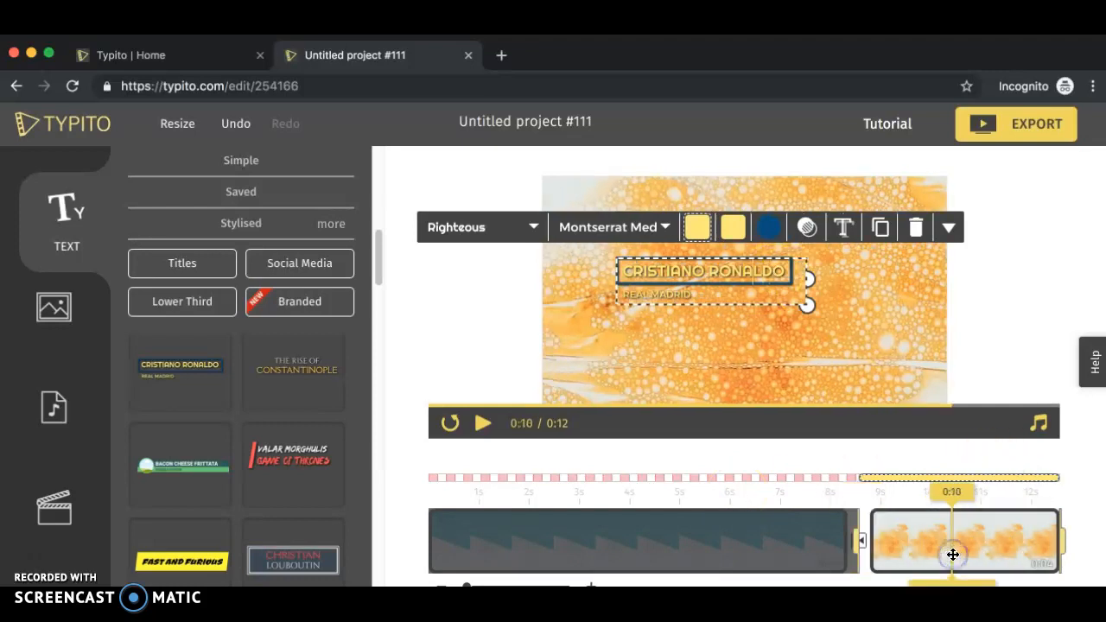
click(916, 483)
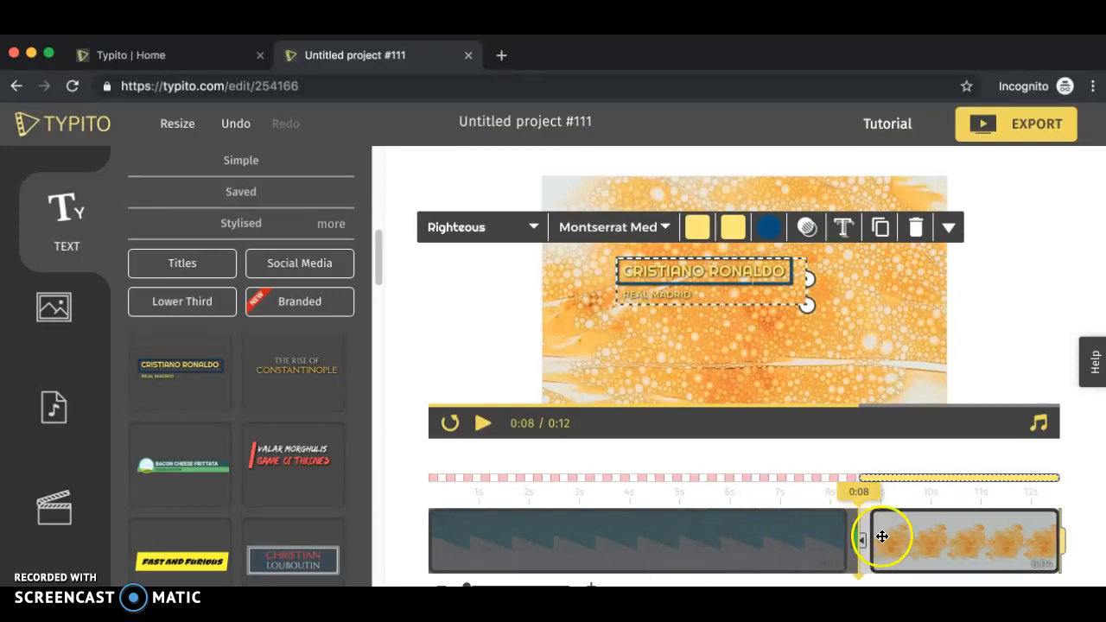
drag(856, 541, 676, 539)
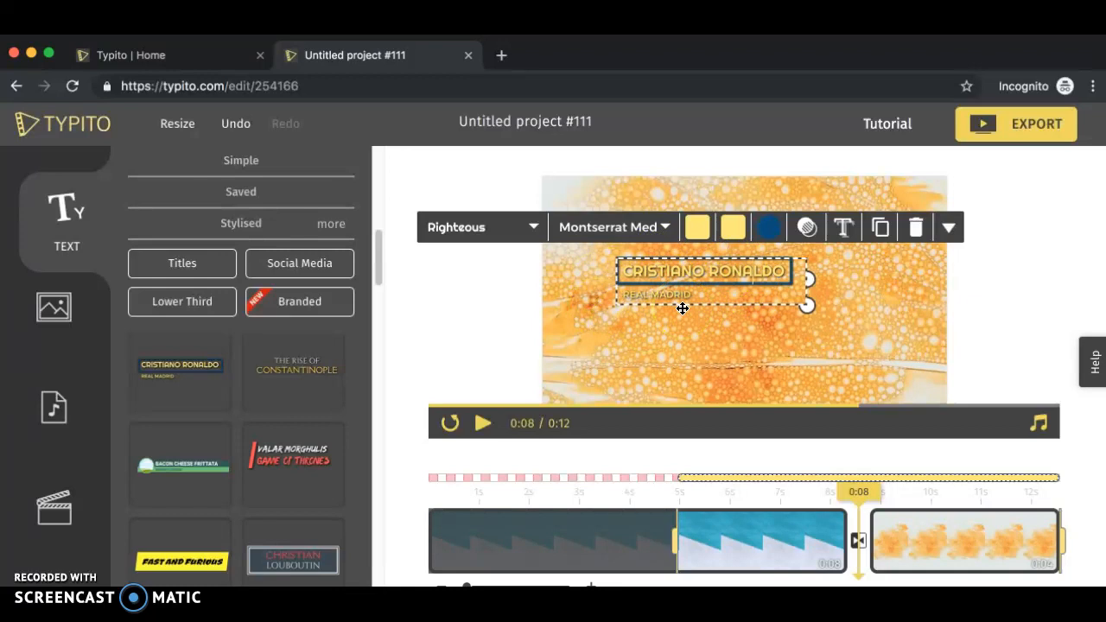
- Preview the video at two points on the timeline
click(569, 555)
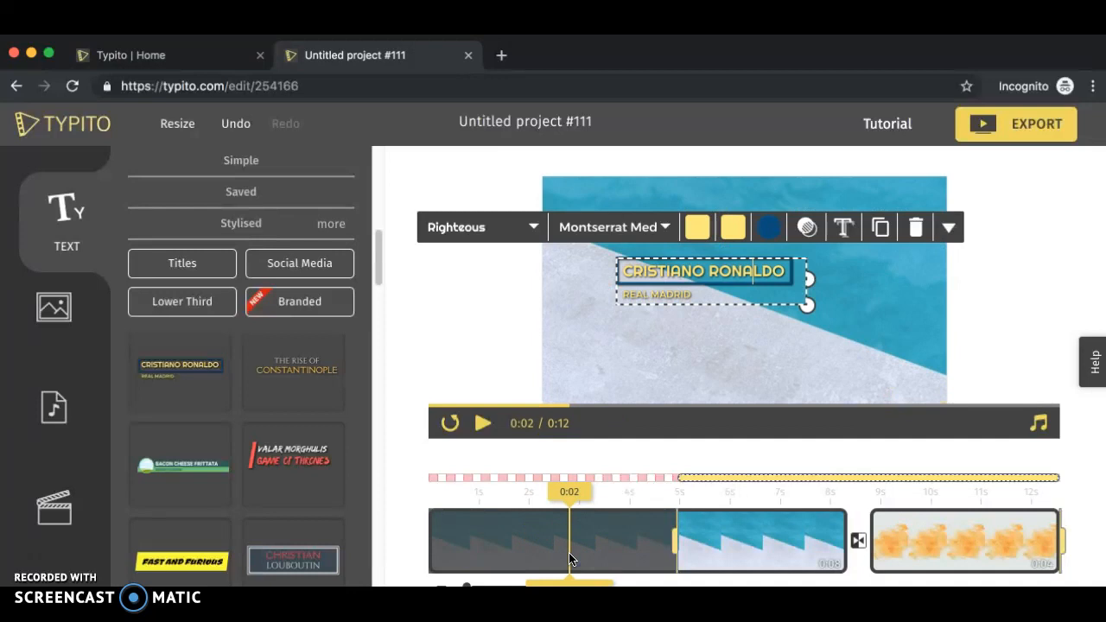
click(963, 556)
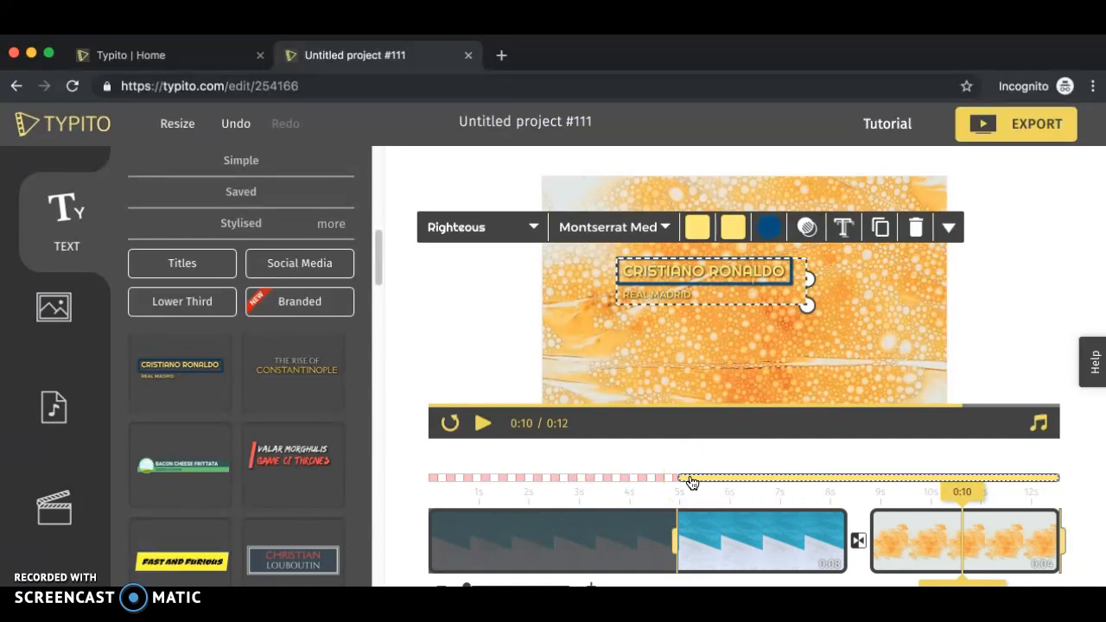
click(27, 555)
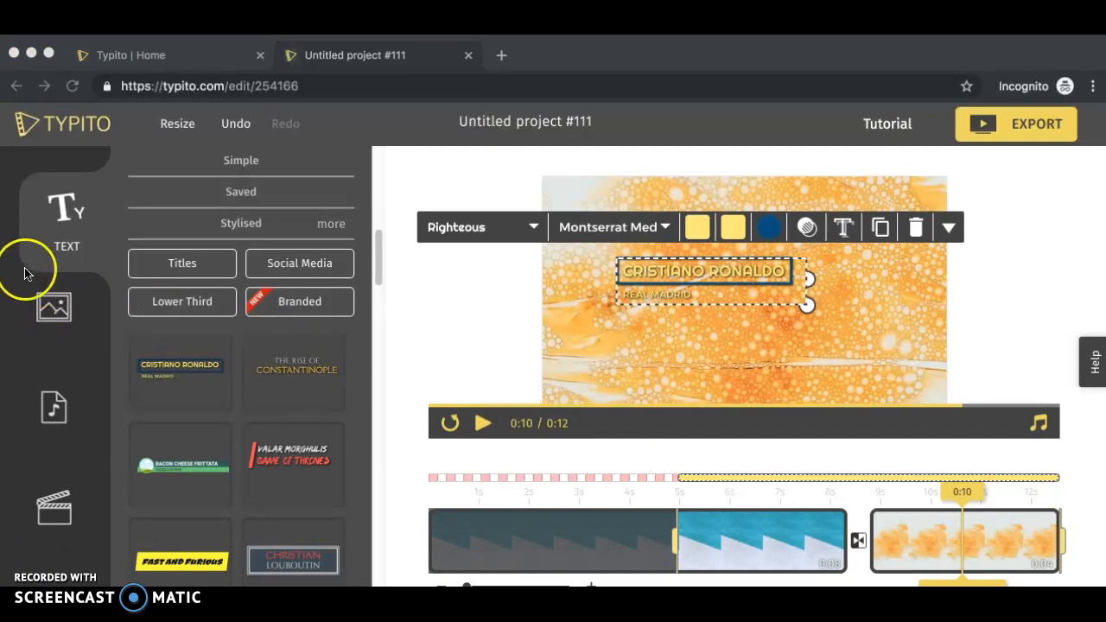
- Add a rectangular callout shape from the Images shapes collection onto the frame
click(50, 313)
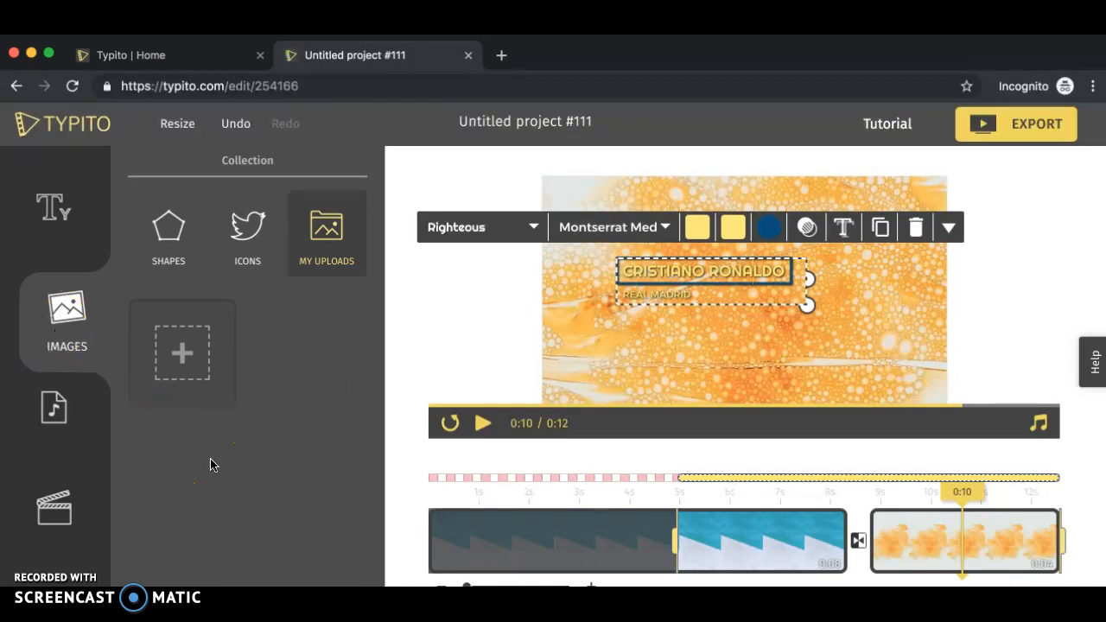
click(182, 352)
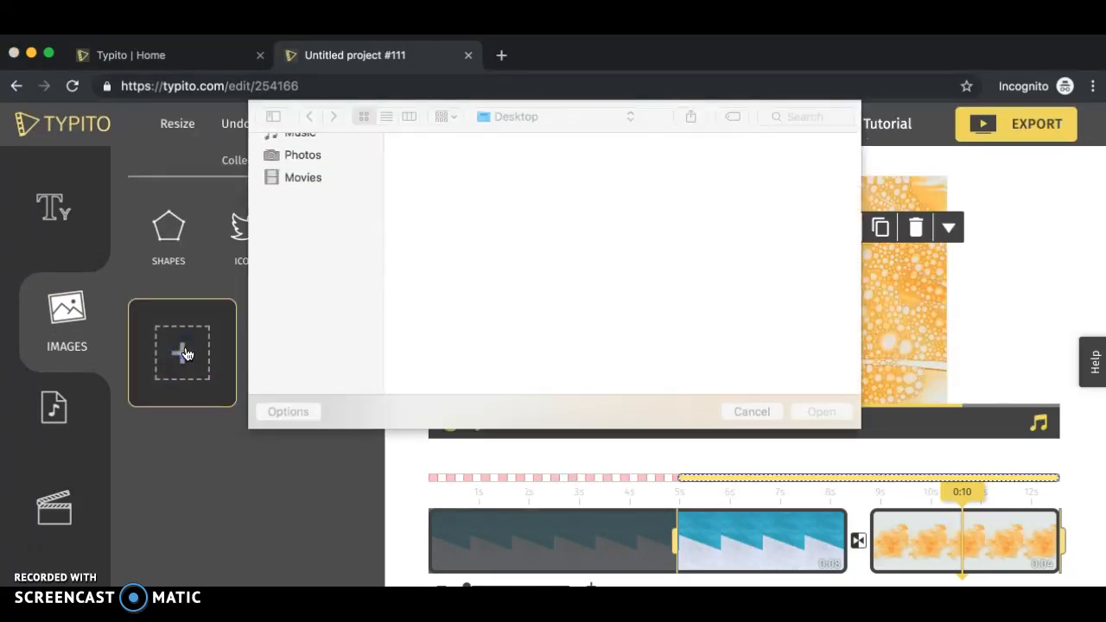
click(759, 409)
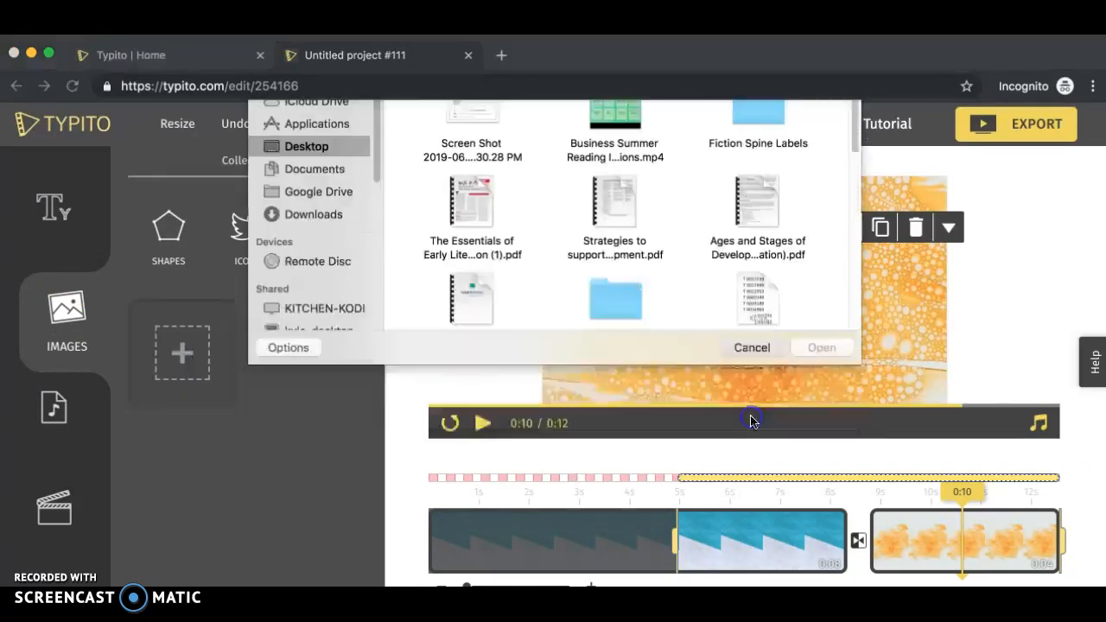
click(164, 230)
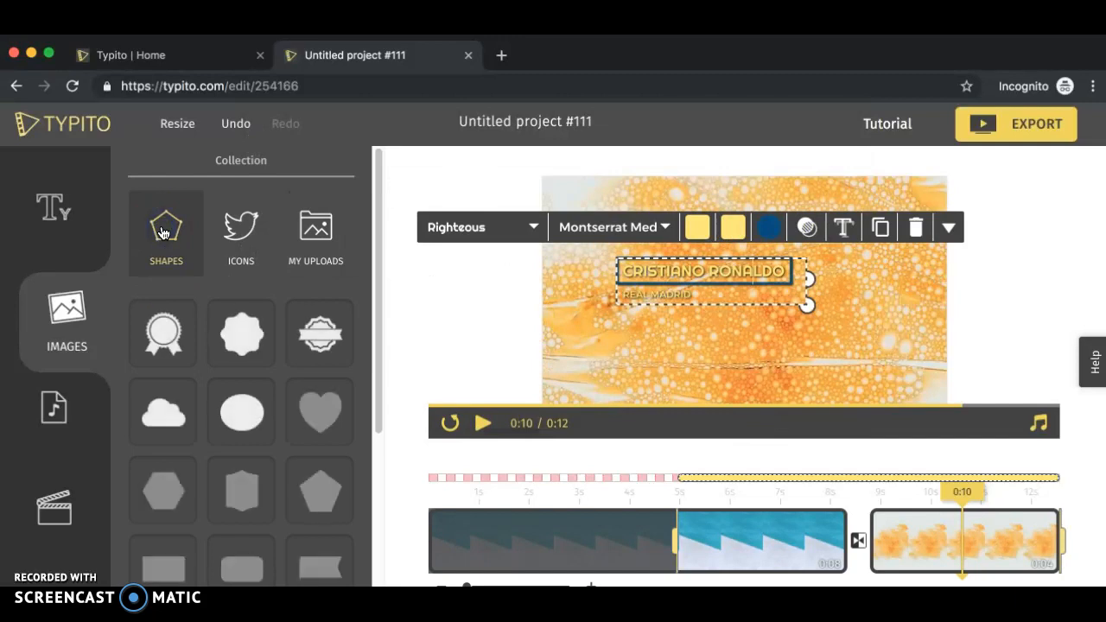
scroll(245, 481, down, 1)
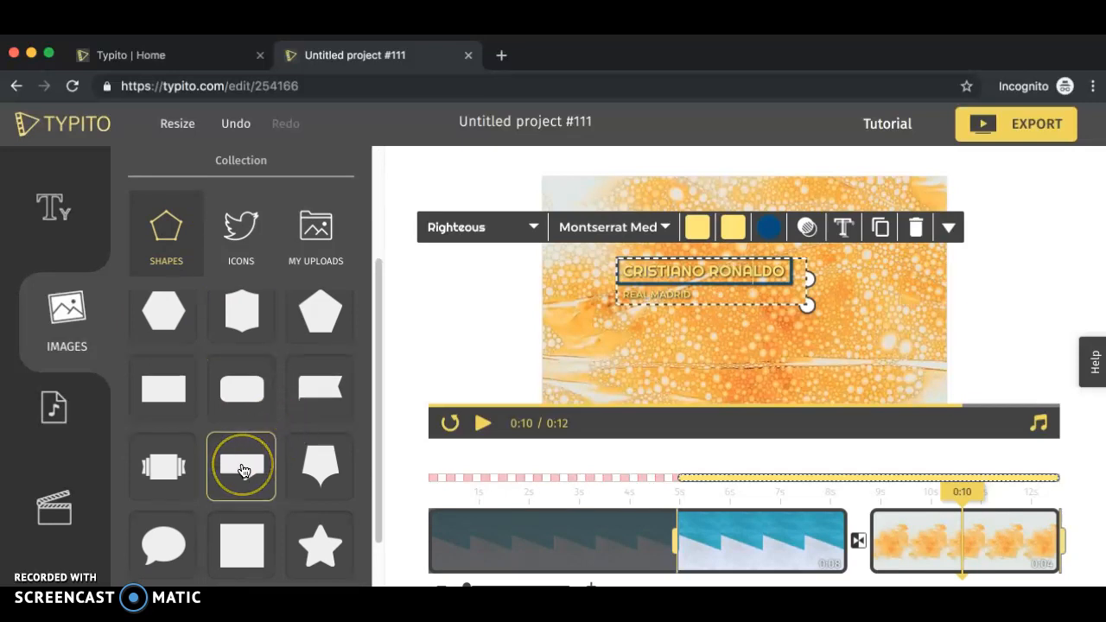
click(243, 470)
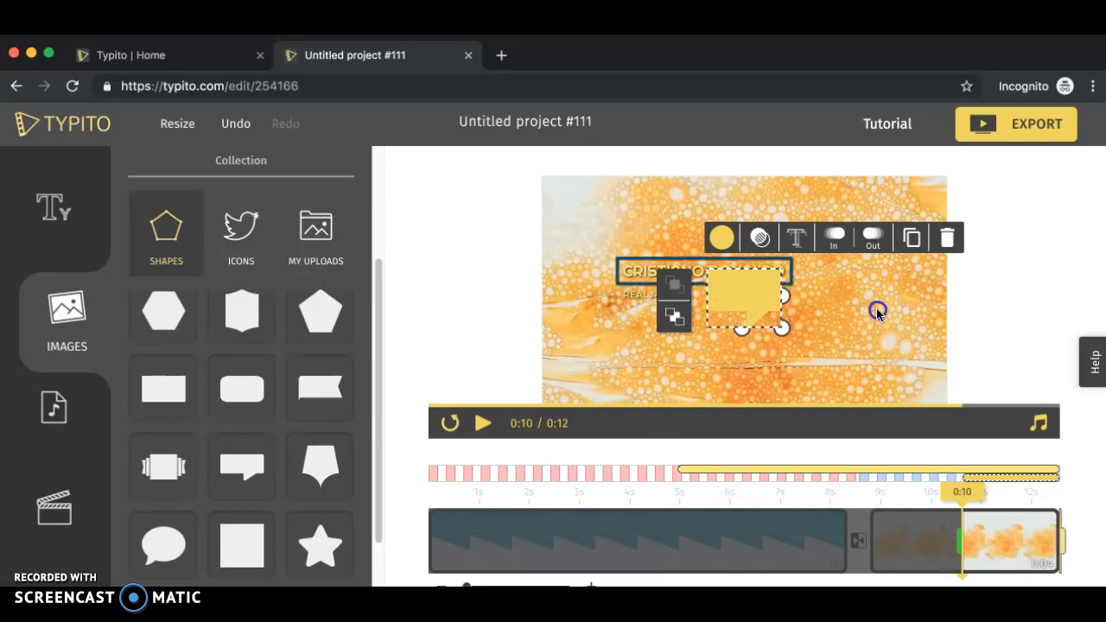
drag(780, 328, 785, 327)
- Open the shape's color and entry animation options
click(722, 248)
click(835, 245)
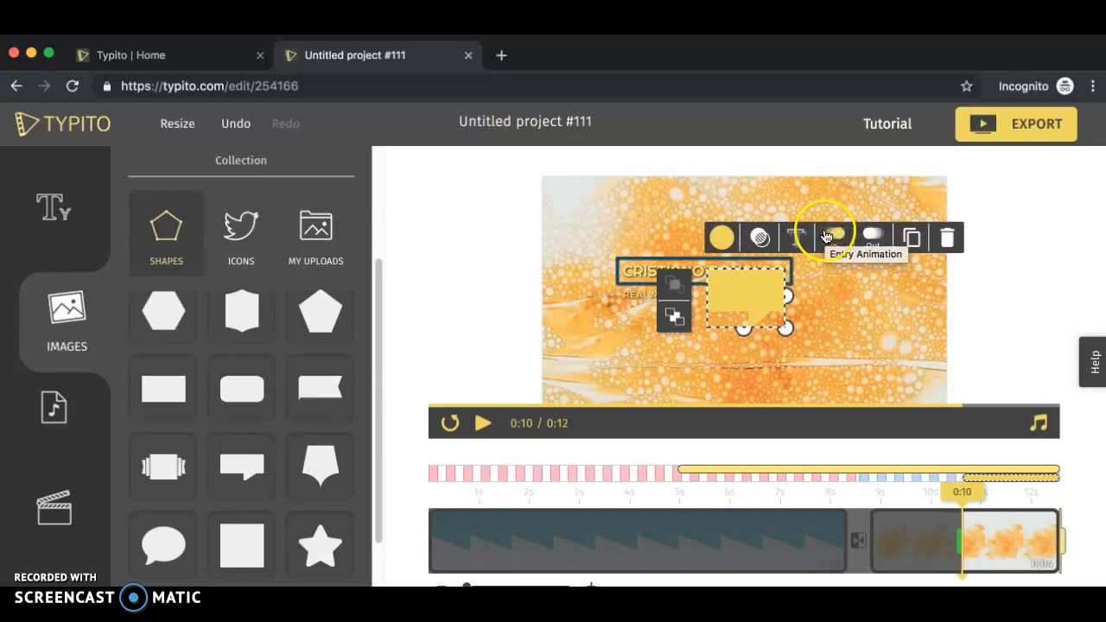
click(827, 238)
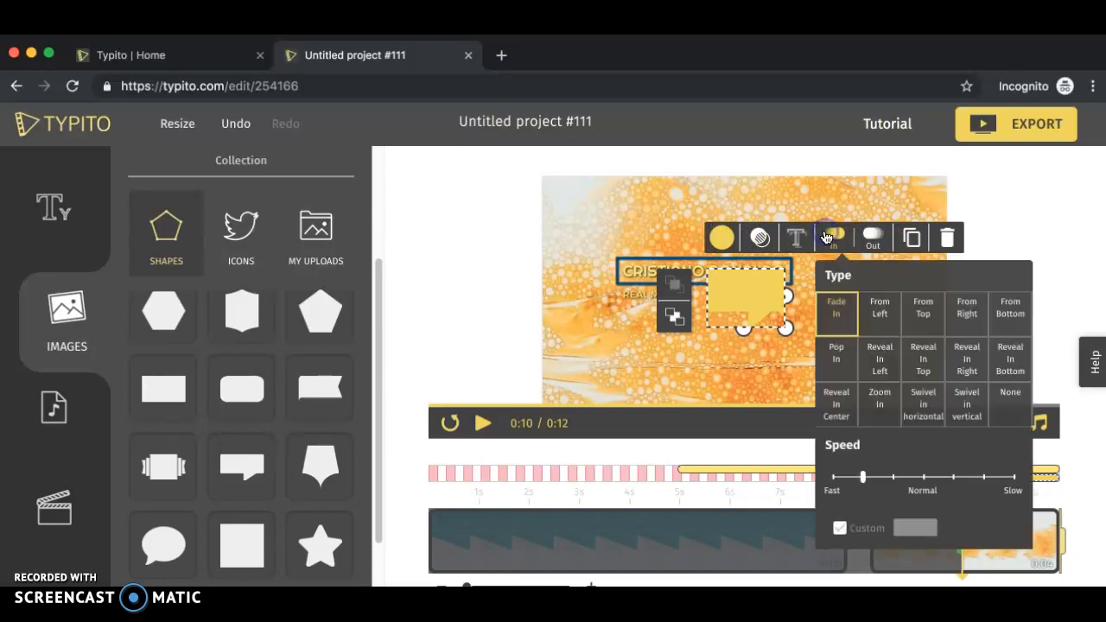
click(914, 386)
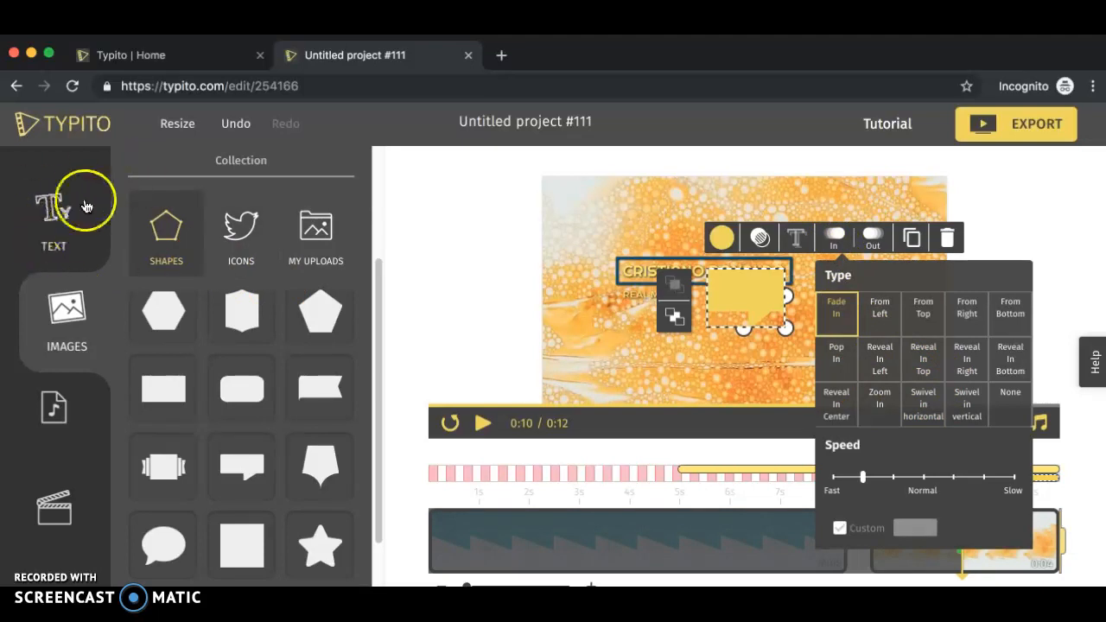
click(60, 225)
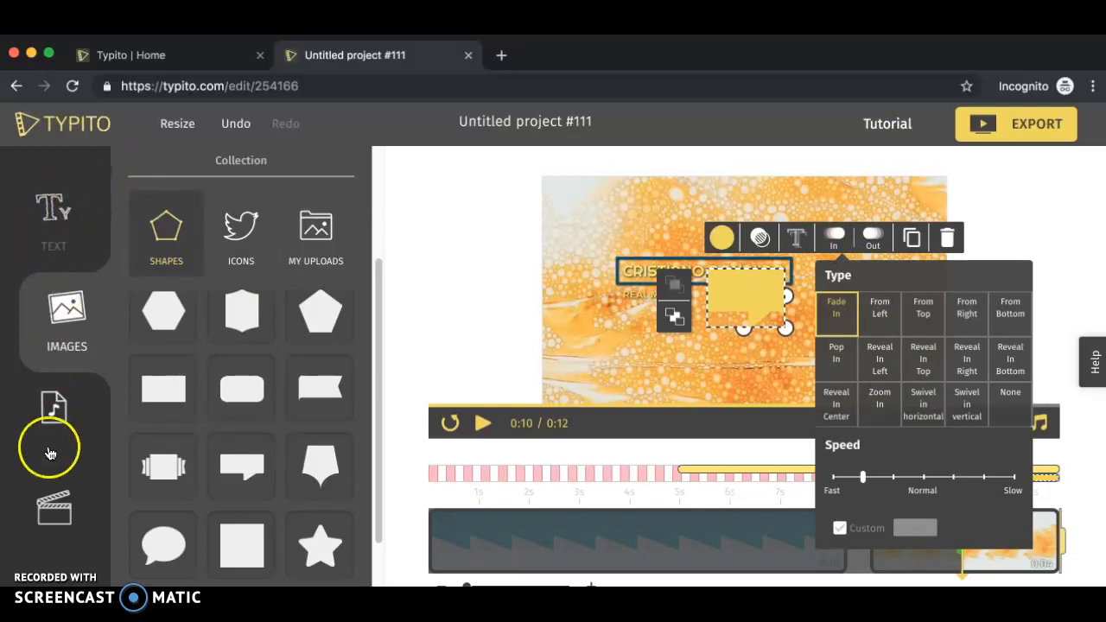
click(35, 558)
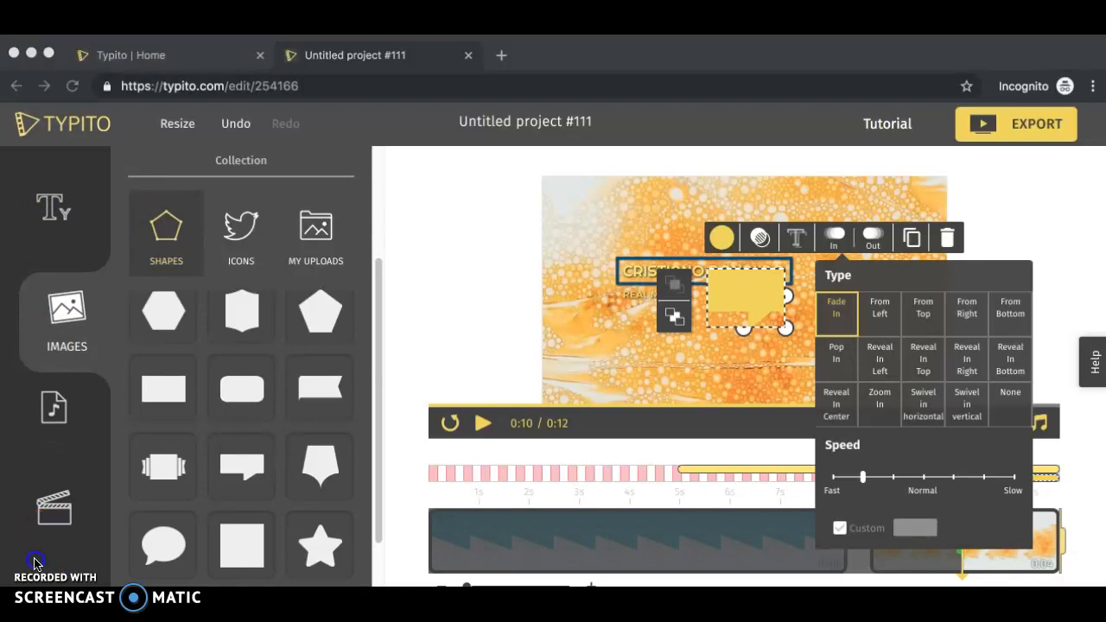
- Open the Audio panel and browse the music library, previewing its tracks
click(59, 404)
click(73, 410)
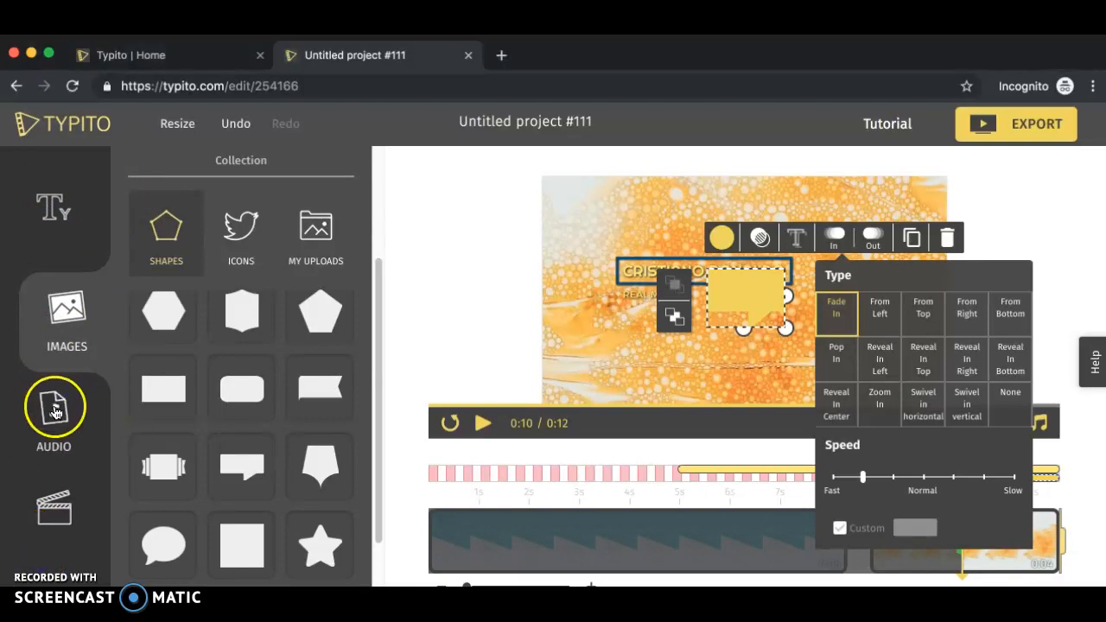
click(71, 395)
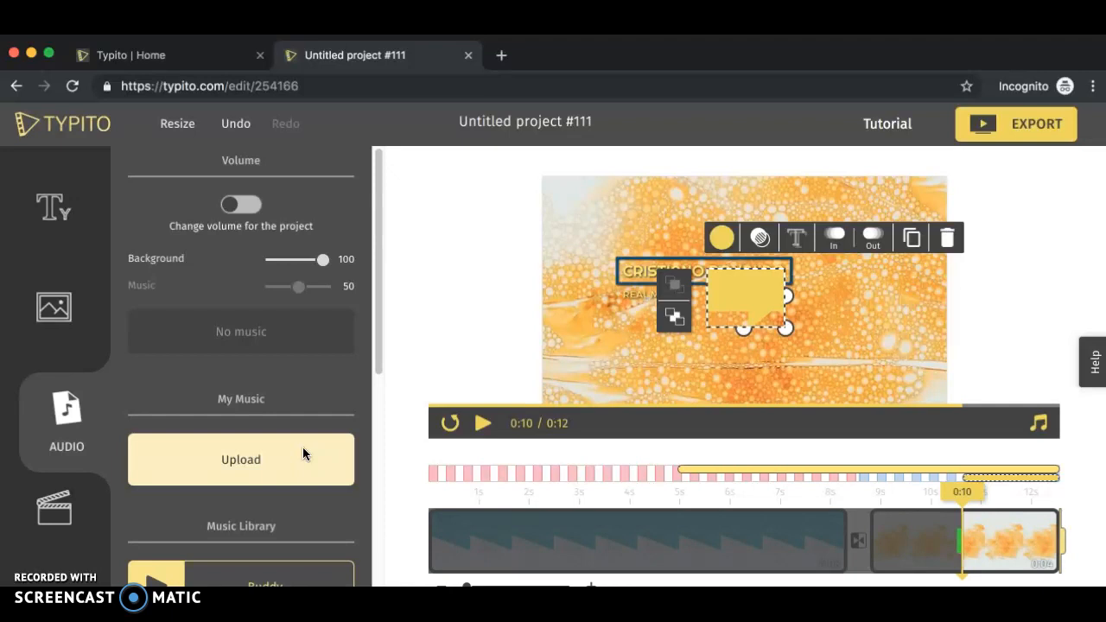
click(258, 452)
click(316, 388)
scroll(316, 391, down, 2)
scroll(317, 393, down, 2)
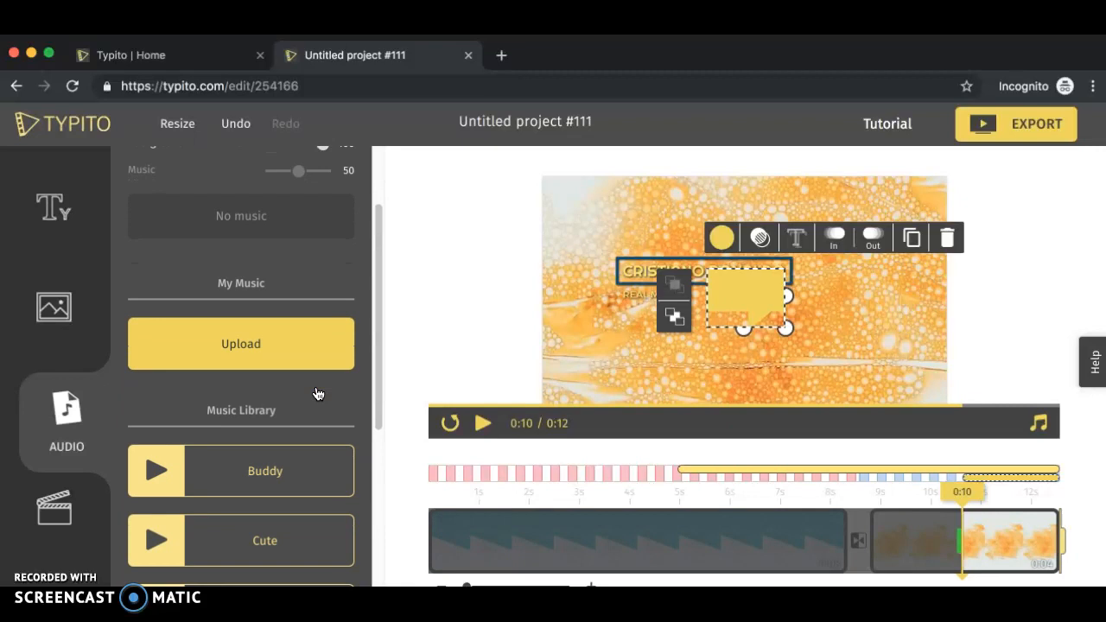
scroll(316, 394, down, 3)
click(150, 427)
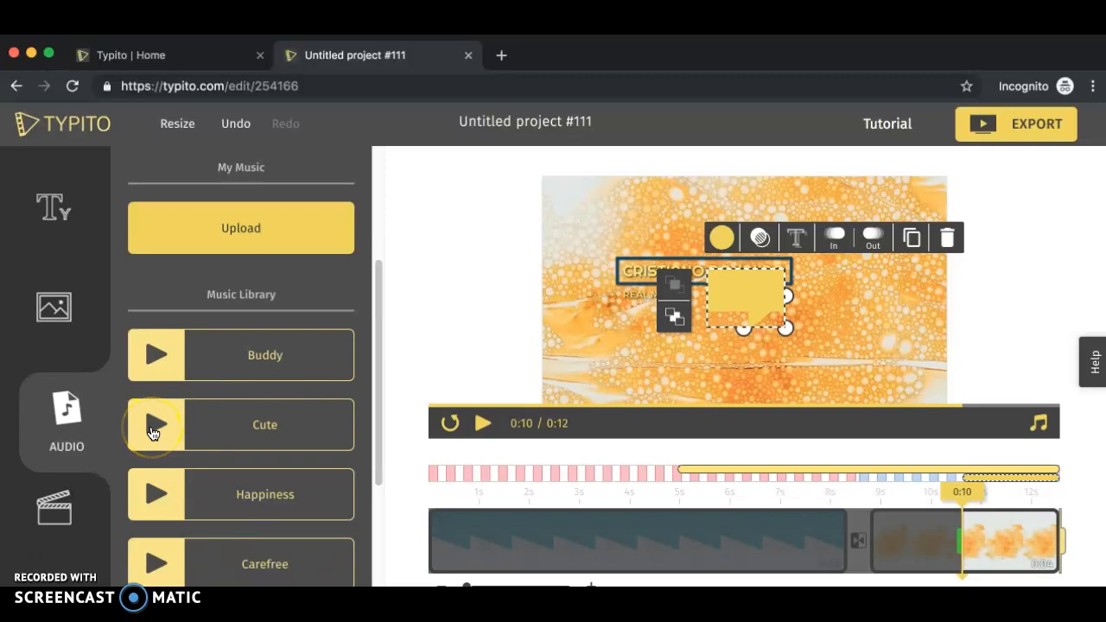
scroll(152, 433, down, 2)
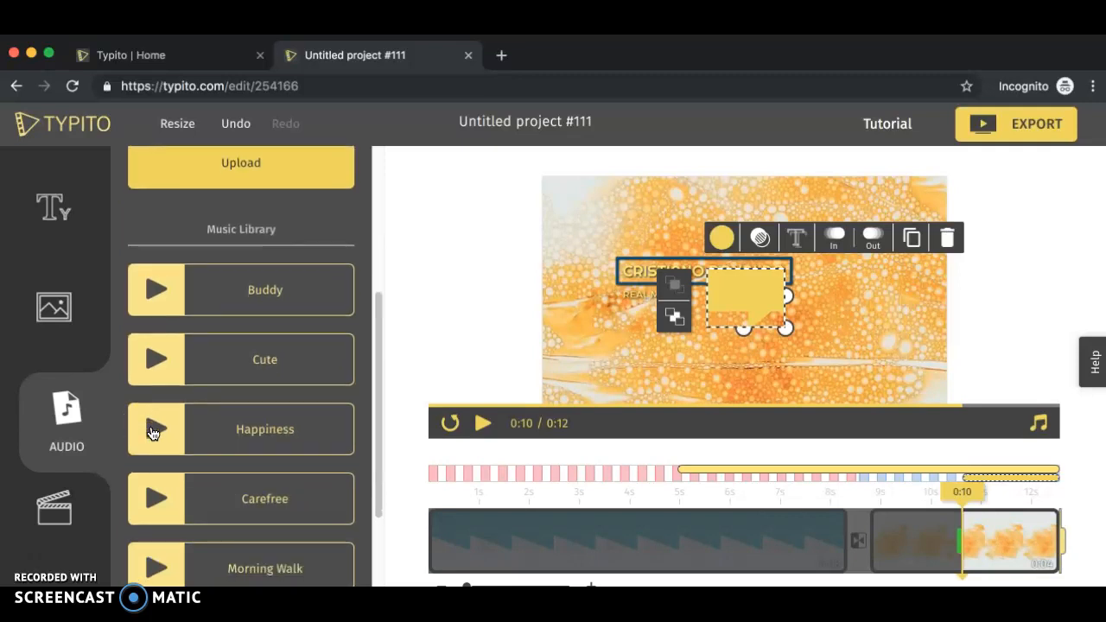
- Set the Cute track from the music library as the project's background music
click(156, 372)
click(156, 361)
click(276, 367)
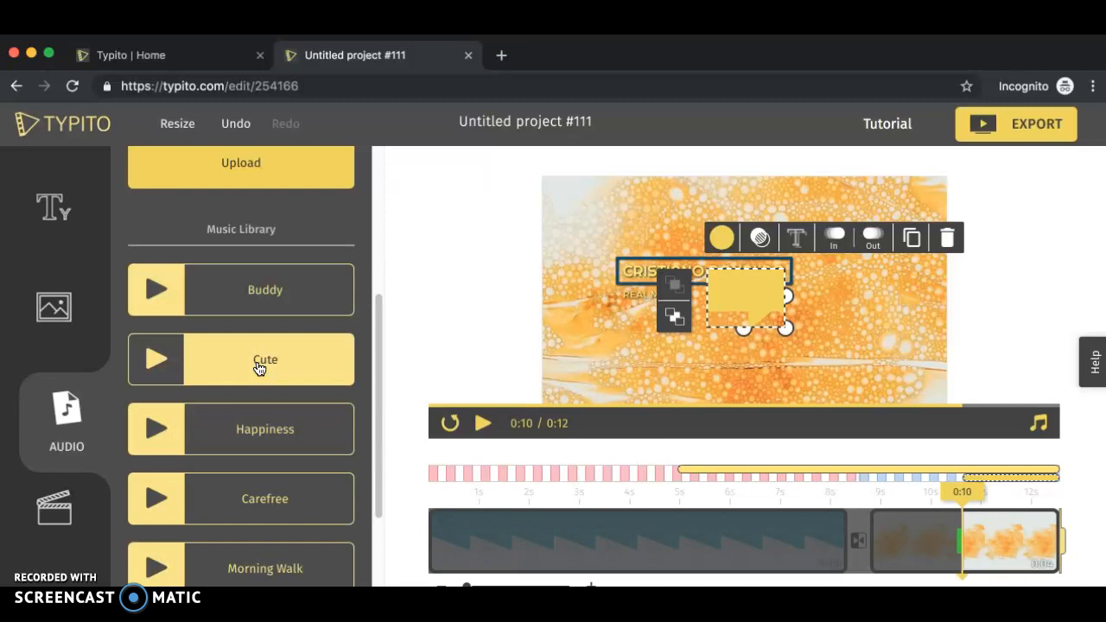
scroll(365, 316, up, 2)
scroll(366, 318, up, 1)
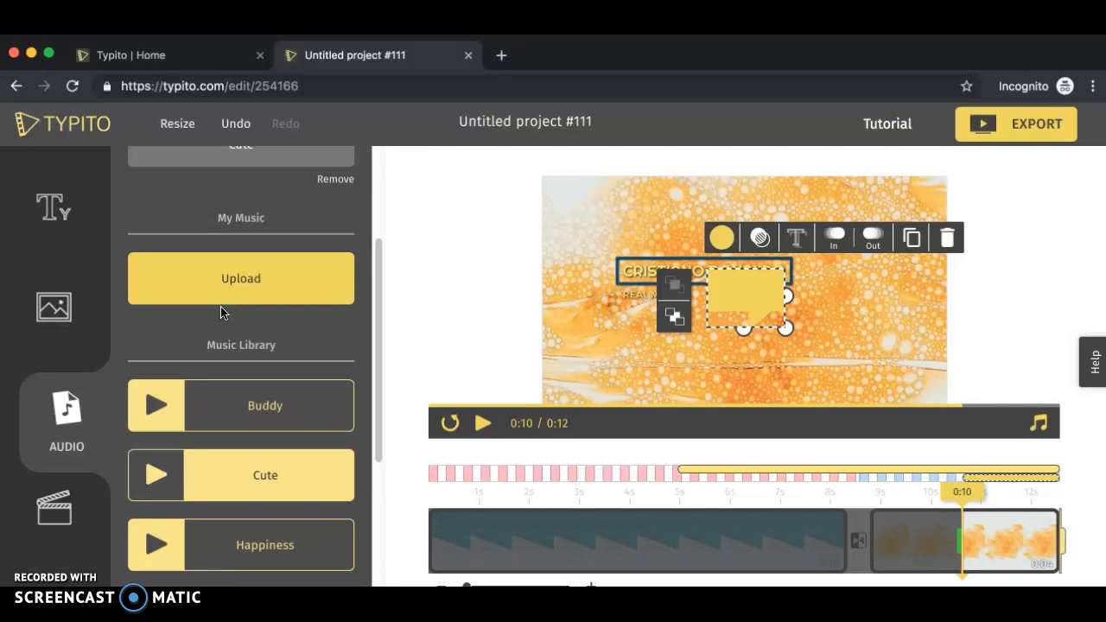
- Open the Media panel and preview the timeline at two points
click(63, 510)
click(62, 510)
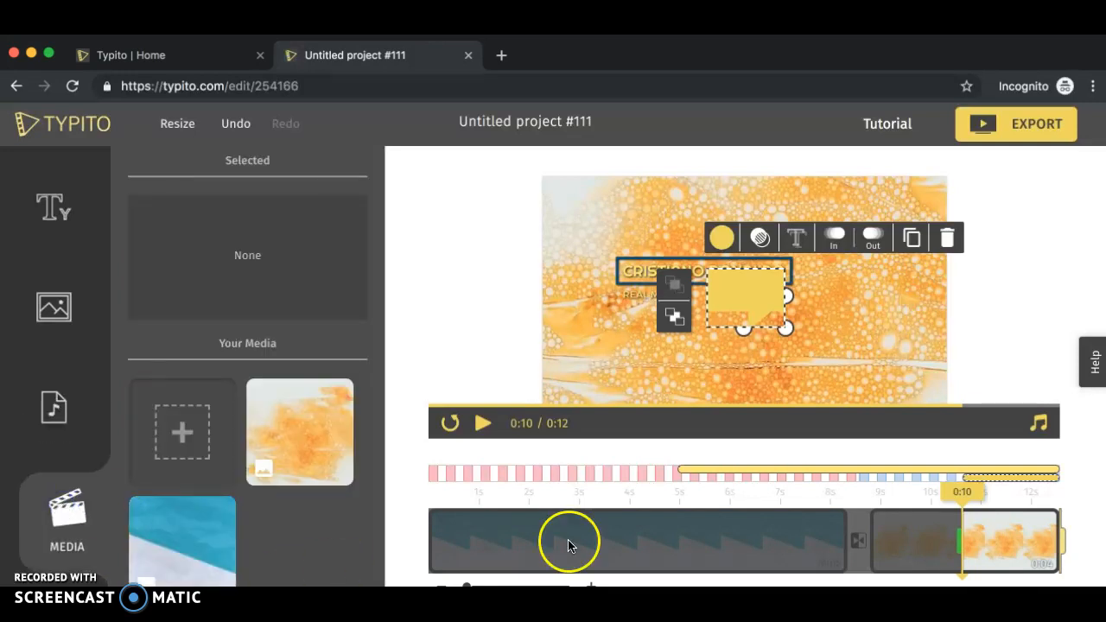
click(597, 536)
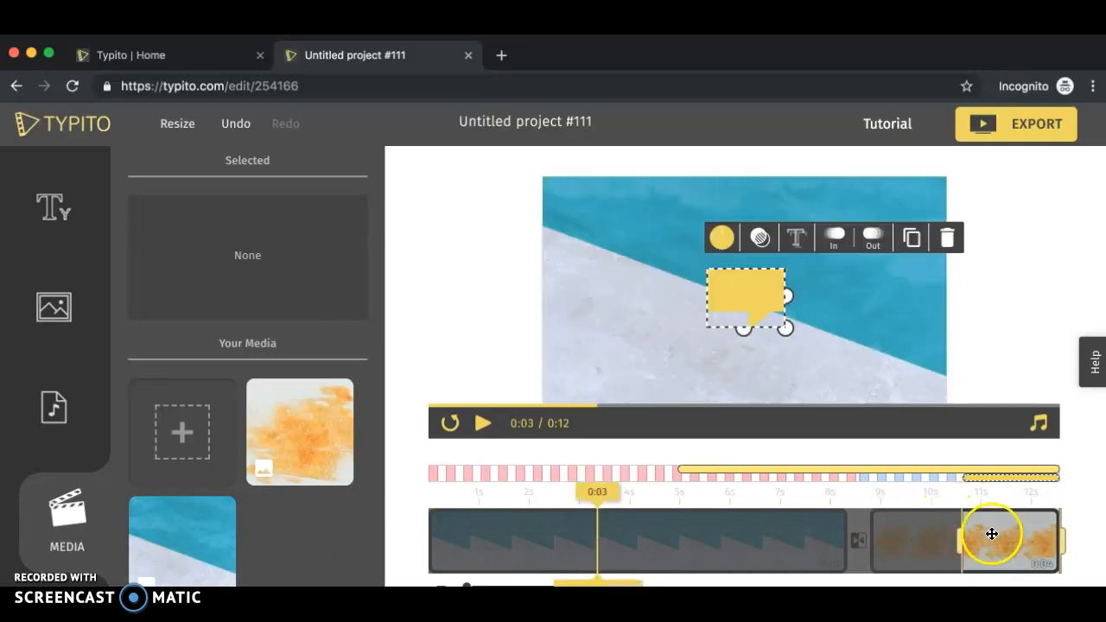
click(992, 534)
click(210, 445)
click(562, 452)
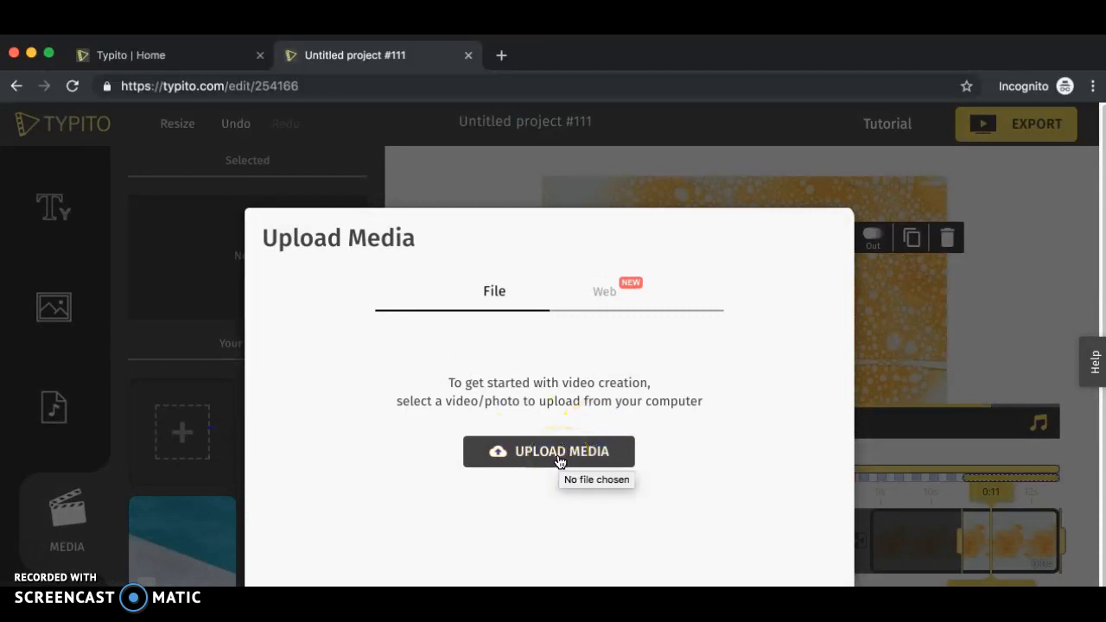
click(599, 296)
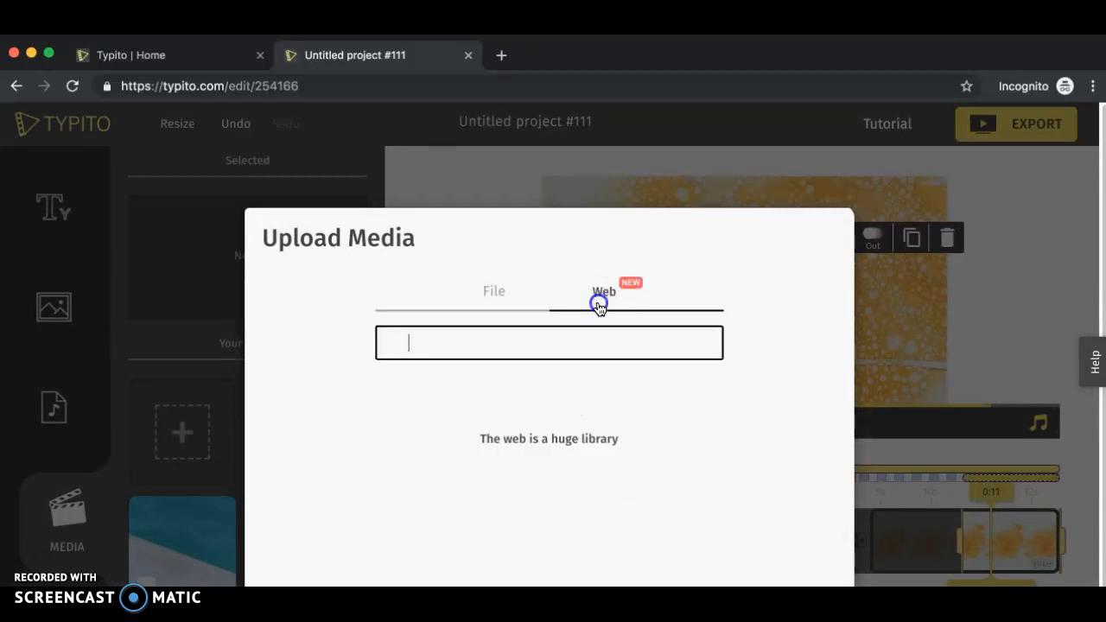
click(510, 304)
click(617, 302)
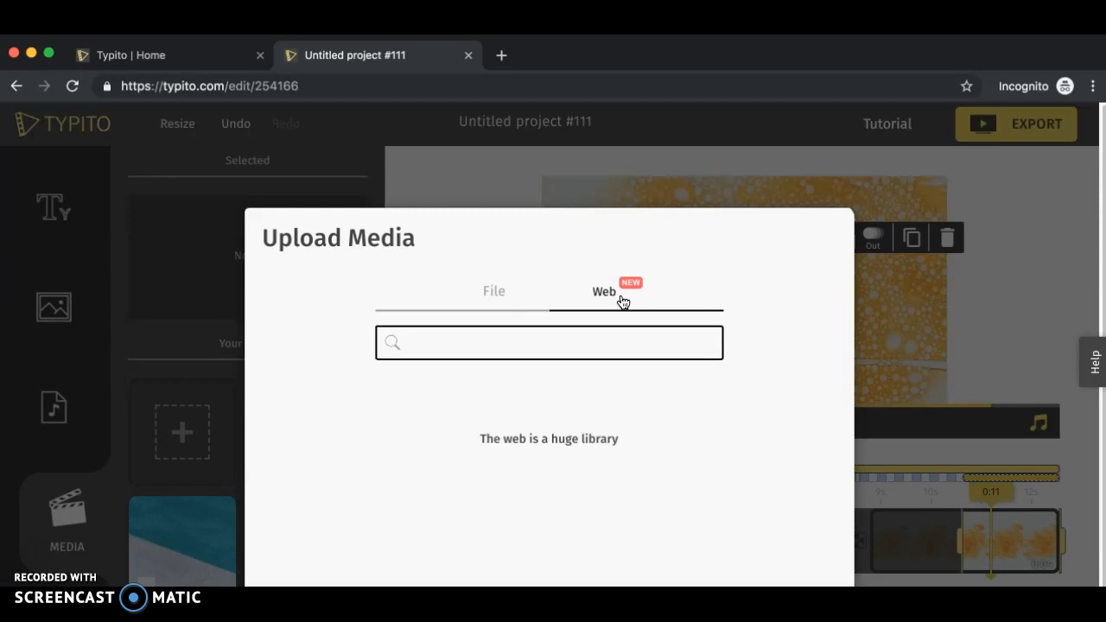
click(30, 546)
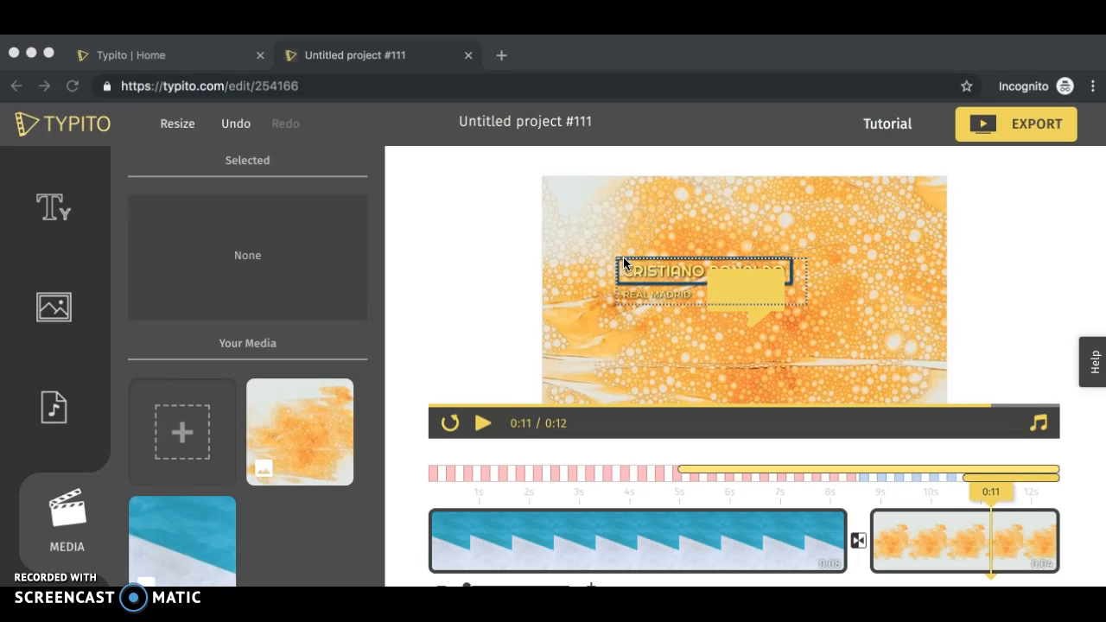
- Export the project as a video
click(1024, 123)
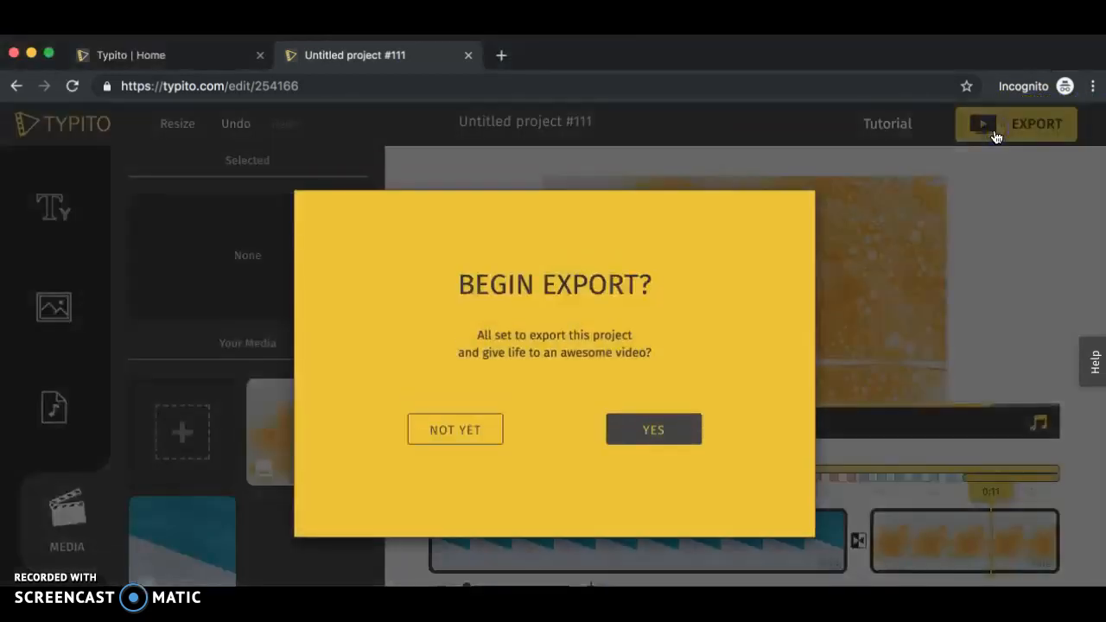
click(630, 415)
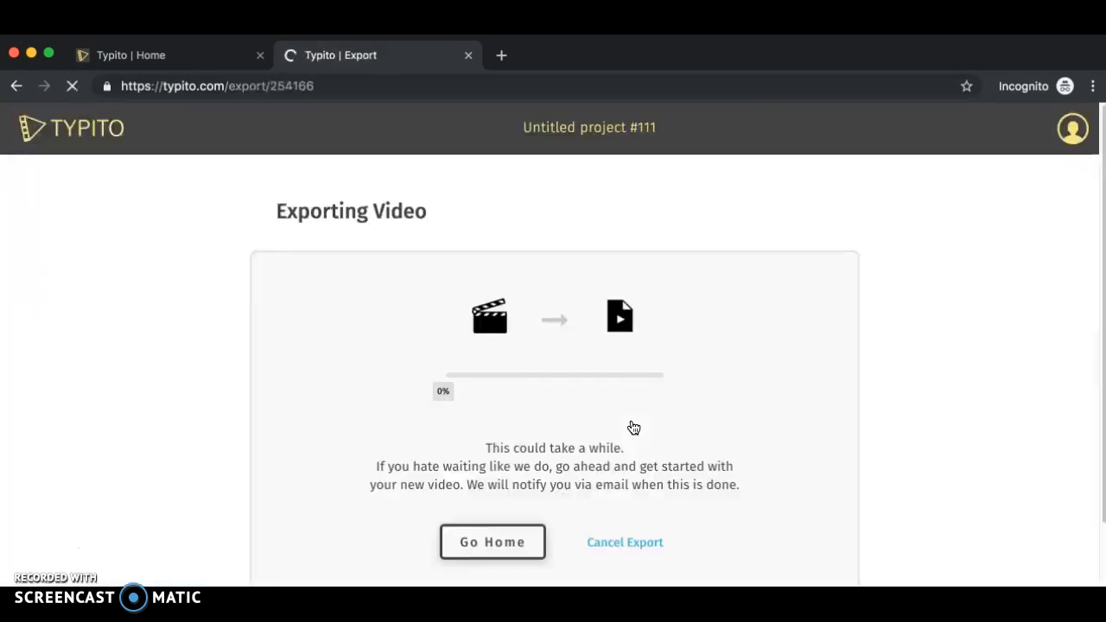
- Copy the exported video's public share link from the export page
scroll(634, 428, down, 1)
scroll(634, 427, down, 1)
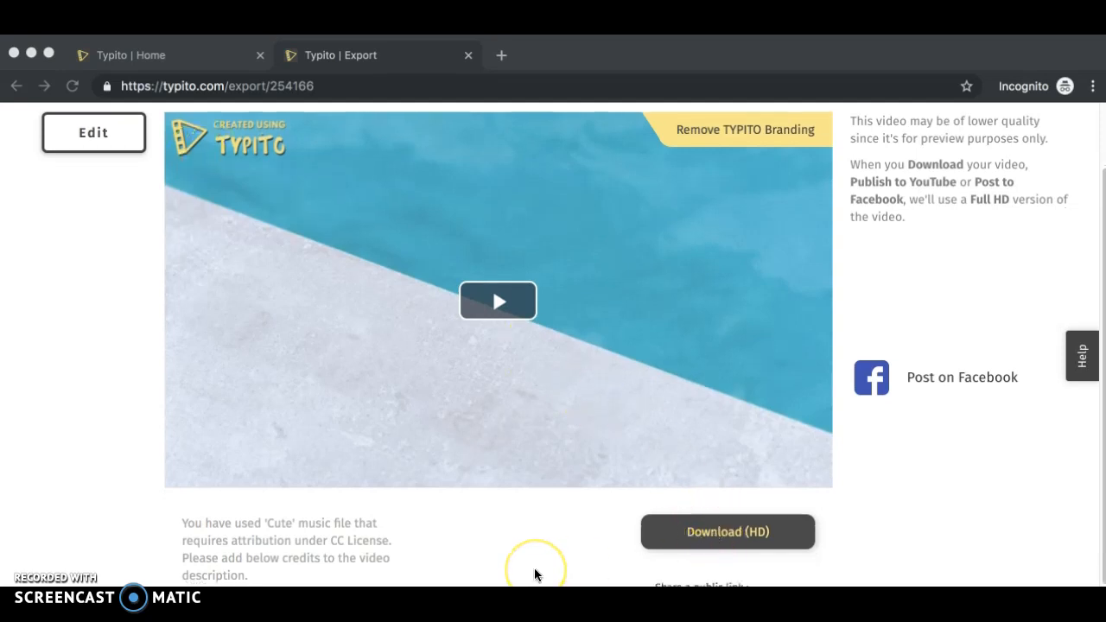
scroll(534, 575, down, 1)
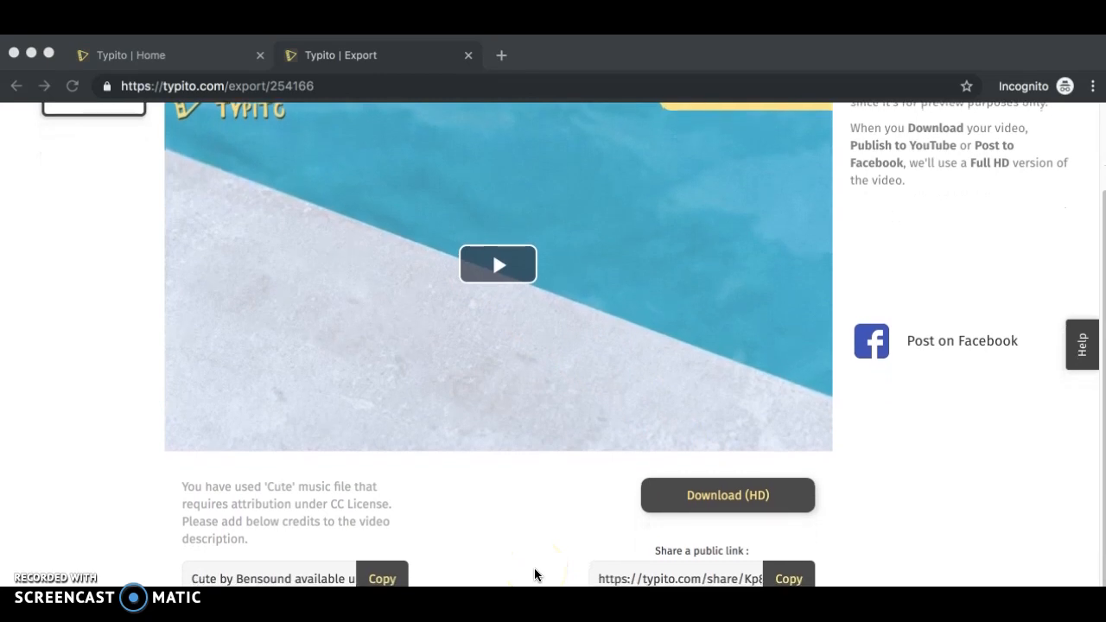
click(728, 574)
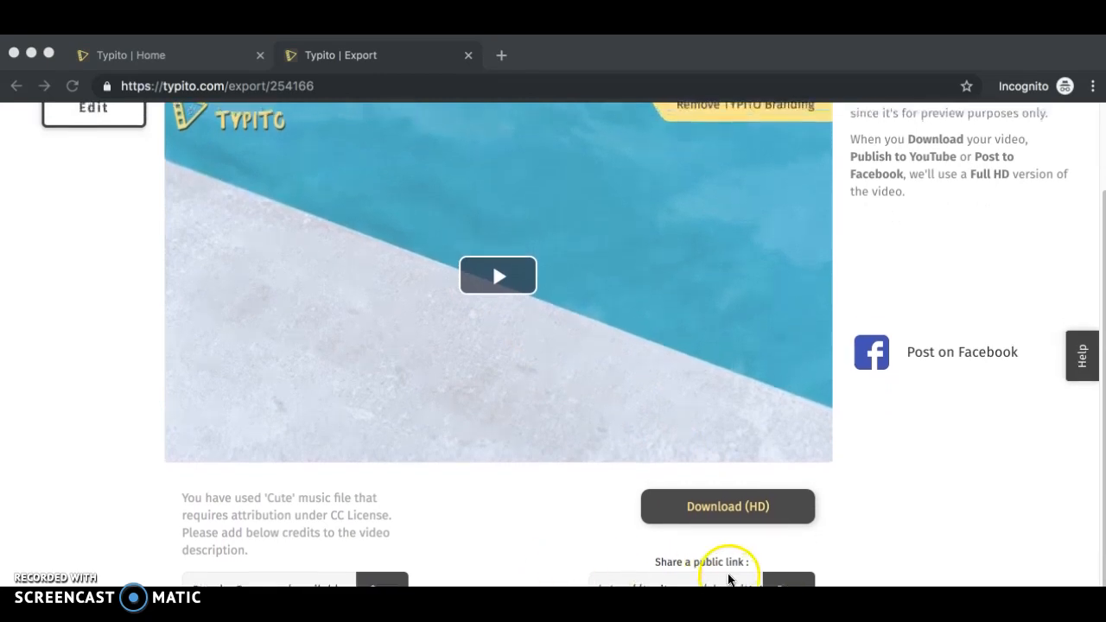
click(794, 575)
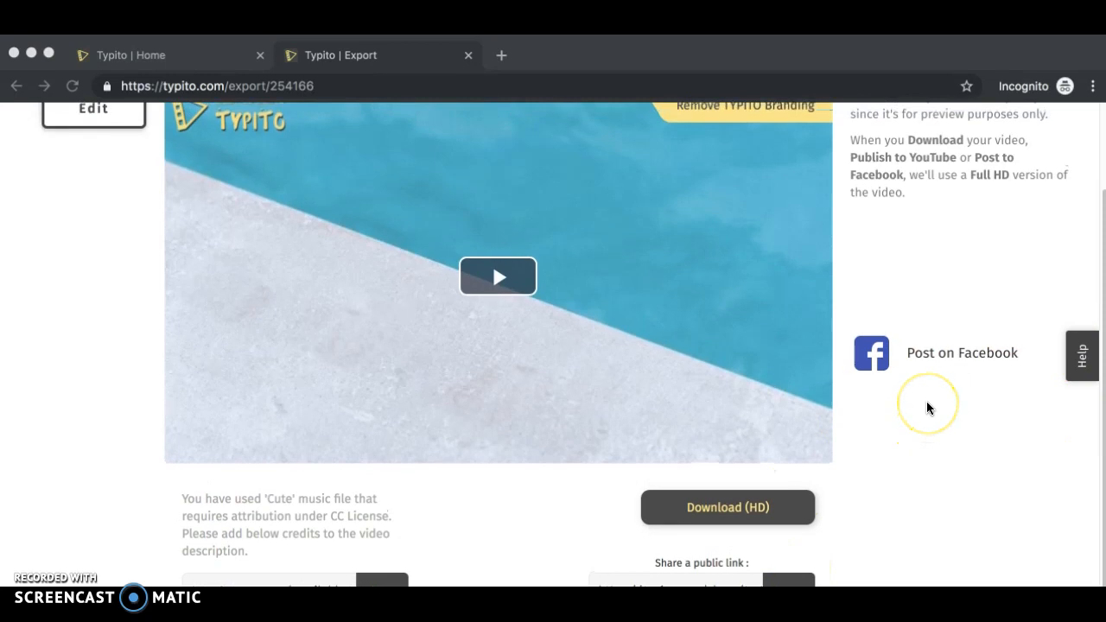
scroll(927, 408, up, 1)
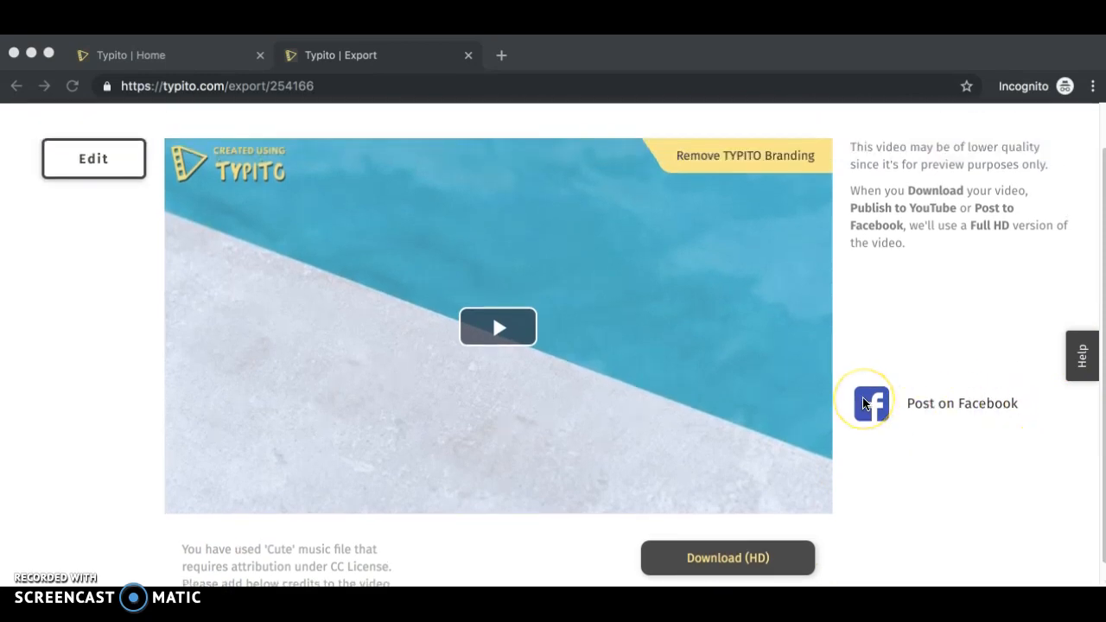